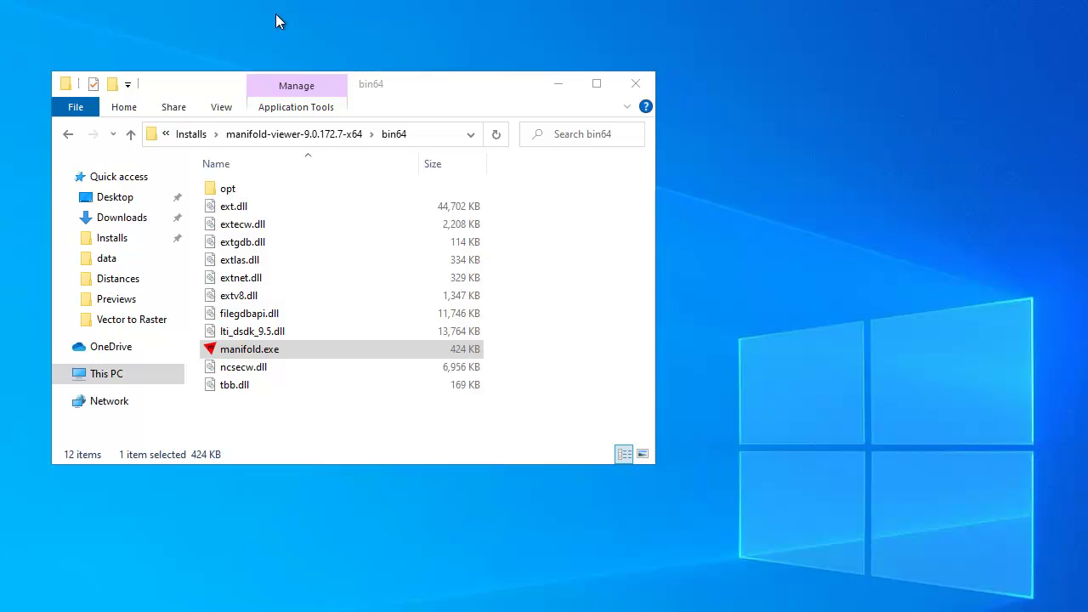
# Bring the manifold-viewer-9.0.172.7-x64 bin64 folder window to the front.
pyautogui.click(513, 82)
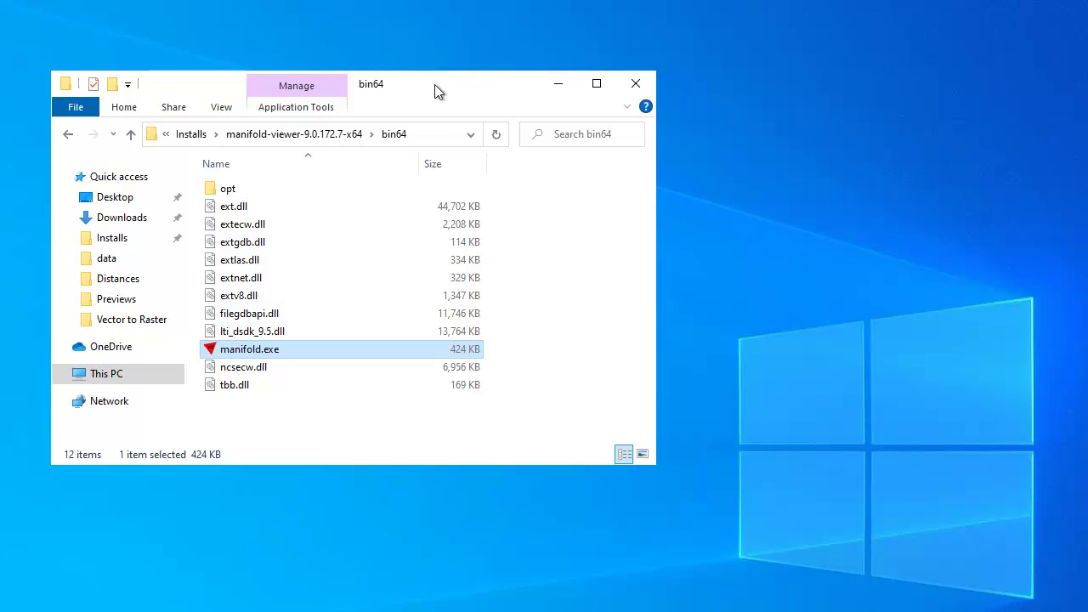
# Launch Manifold Viewer with an empty project and place the D:\data\NAIP folder window beside it.
pyautogui.moveTo(435, 84)
pyautogui.mouseDown()
pyautogui.moveTo(489, 82)
pyautogui.moveTo(436, 75)
pyautogui.mouseUp()
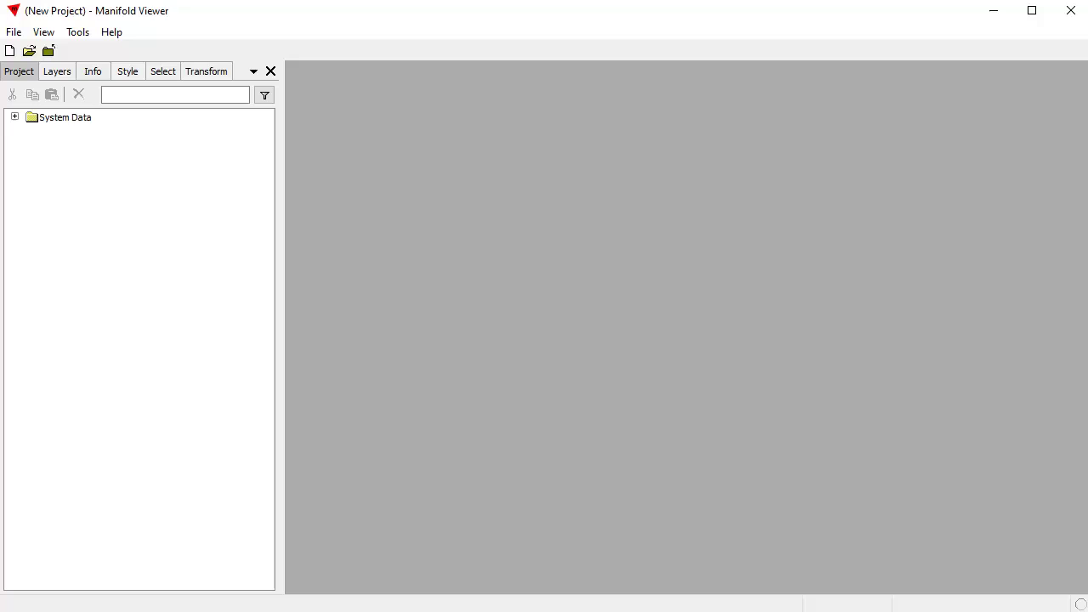
pyautogui.moveTo(0, 608); pyautogui.dragTo(677, 124)
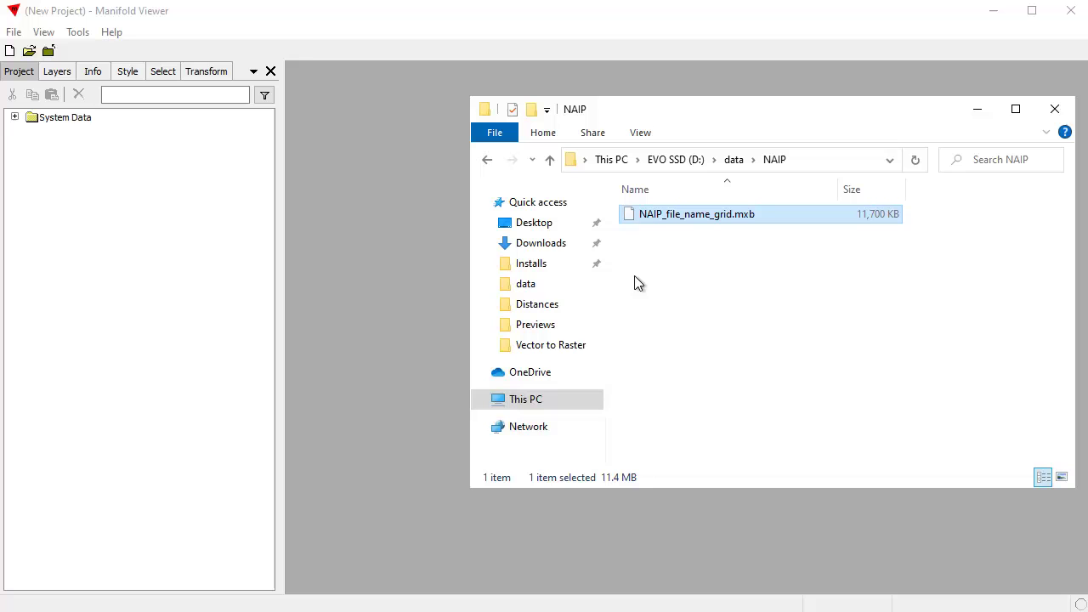
# Drag NAIP_file_name_grid.mxb into the Project pane, then move the folder window aside.
pyautogui.moveTo(771, 216); pyautogui.dragTo(138, 281)
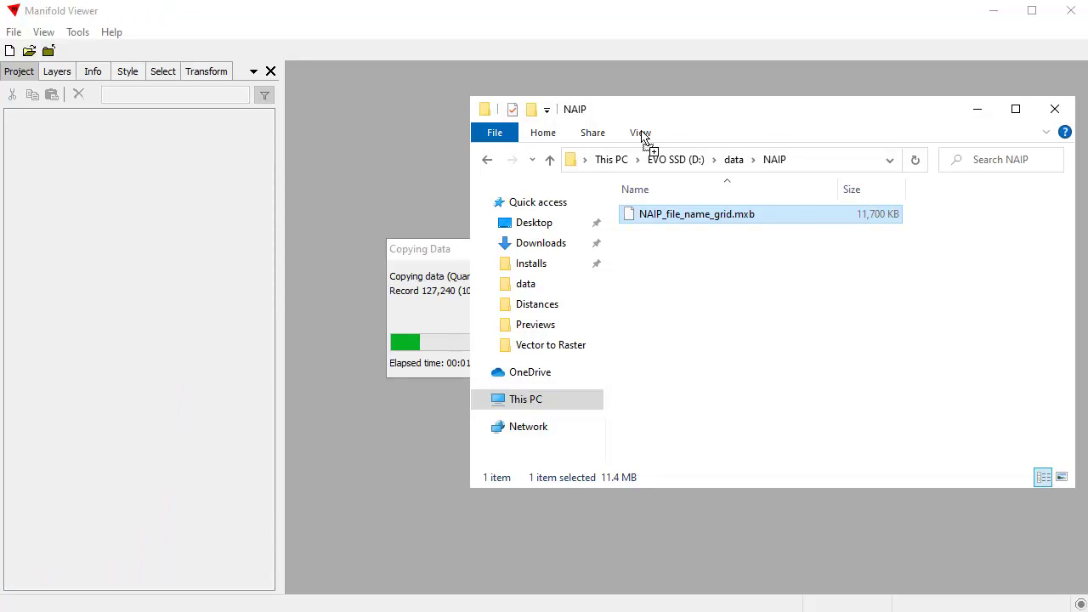
pyautogui.moveTo(672, 119); pyautogui.dragTo(615, 611)
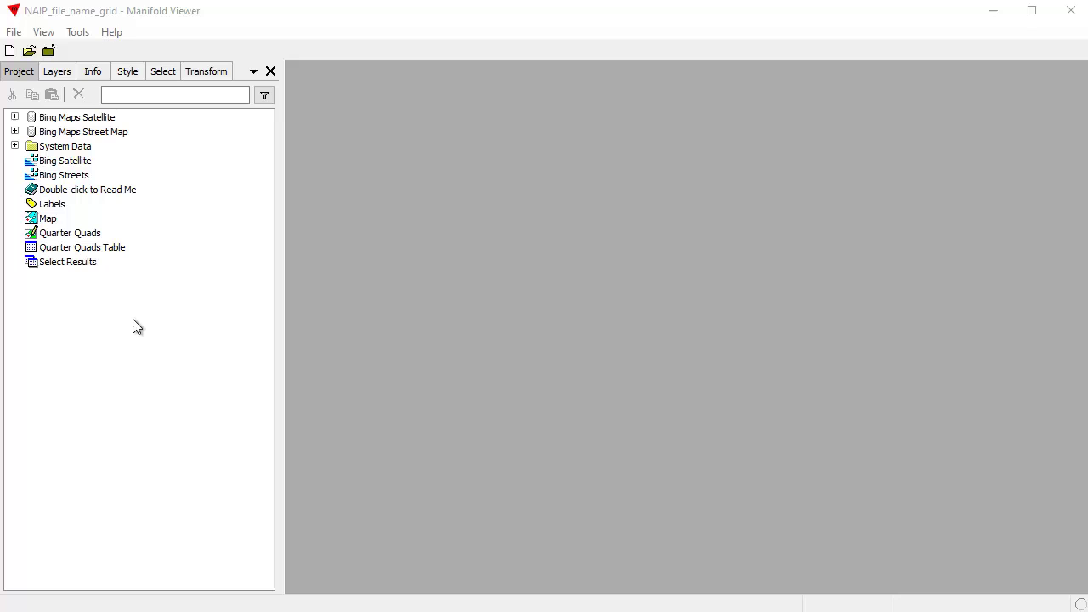
# Open the Read Me and select the prd-tnm.s3.amazonaws.com NAIP address under Downloads.
pyautogui.doubleClick(119, 190)
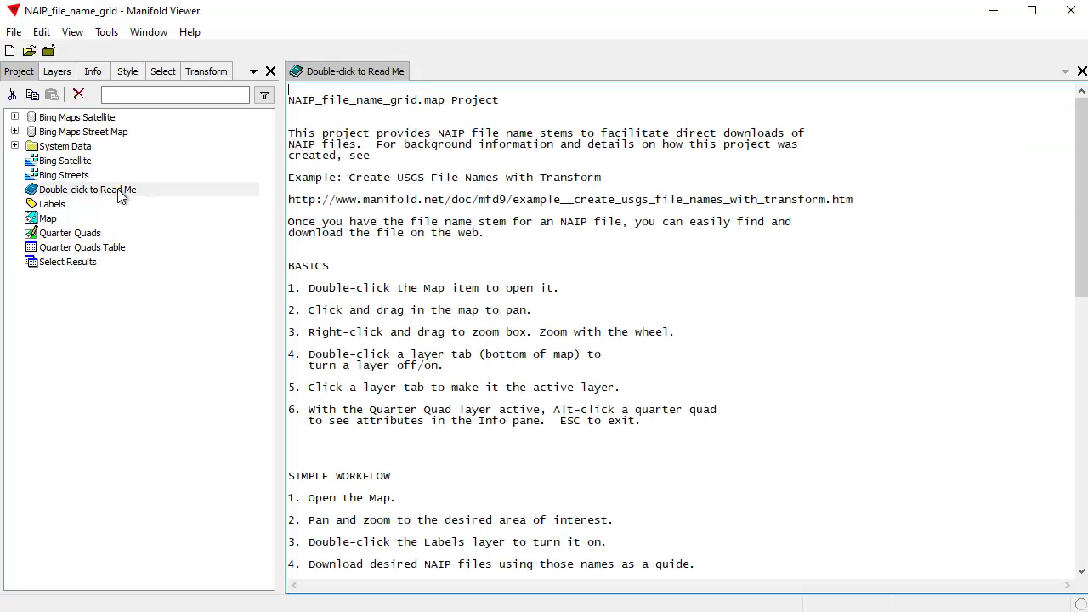
pyautogui.moveTo(1081, 170); pyautogui.dragTo(1027, 191)
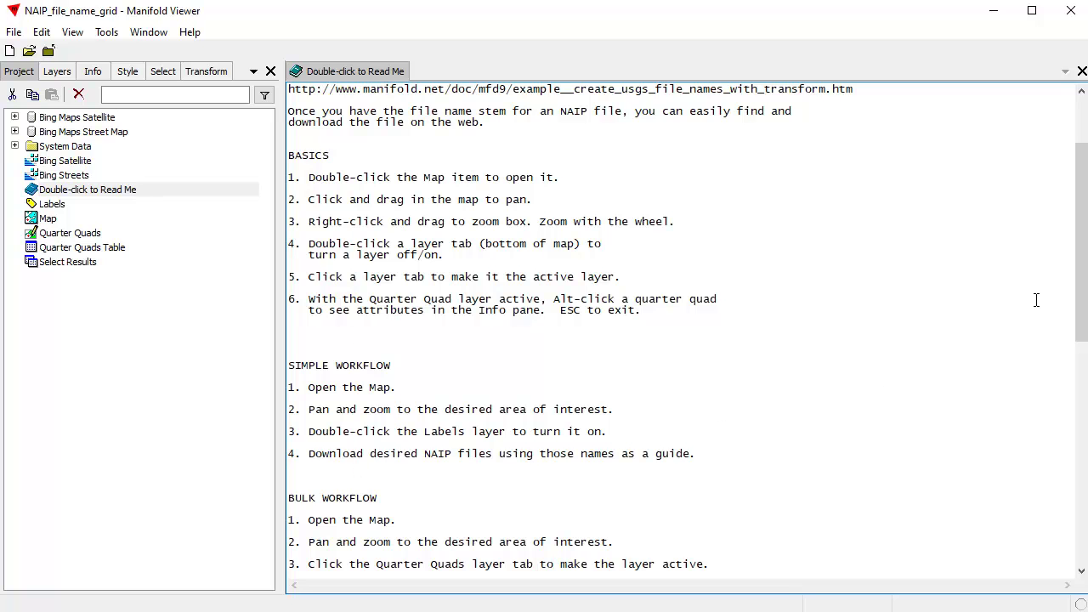
pyautogui.moveTo(1081, 286); pyautogui.dragTo(1081, 509)
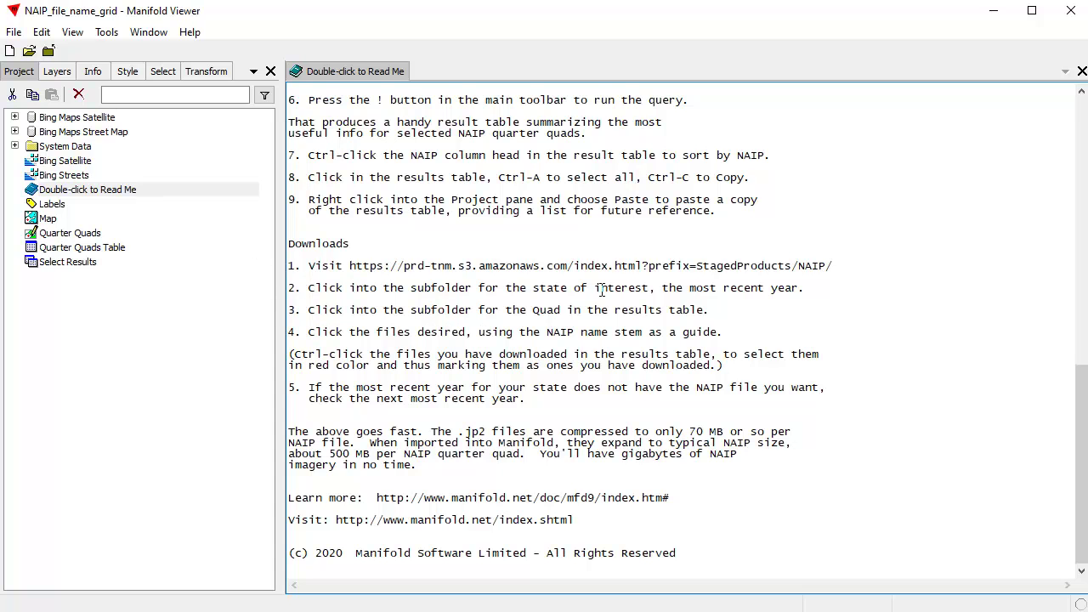
pyautogui.moveTo(842, 265); pyautogui.dragTo(350, 266)
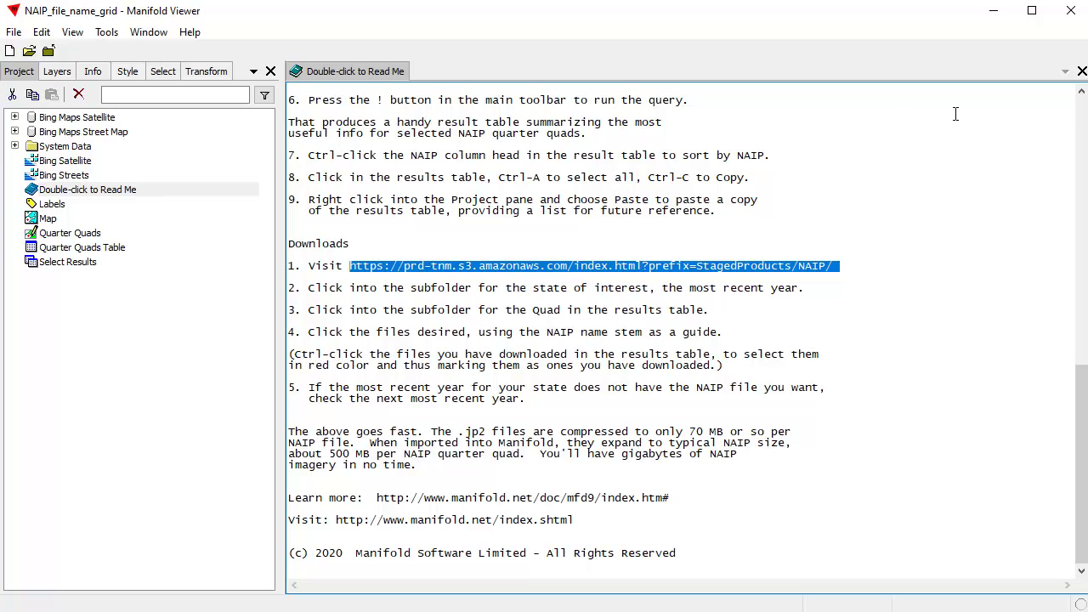
# Close the Read Me, open the Map, and toggle the Bing Streets basemap off and back on.
pyautogui.click(1081, 70)
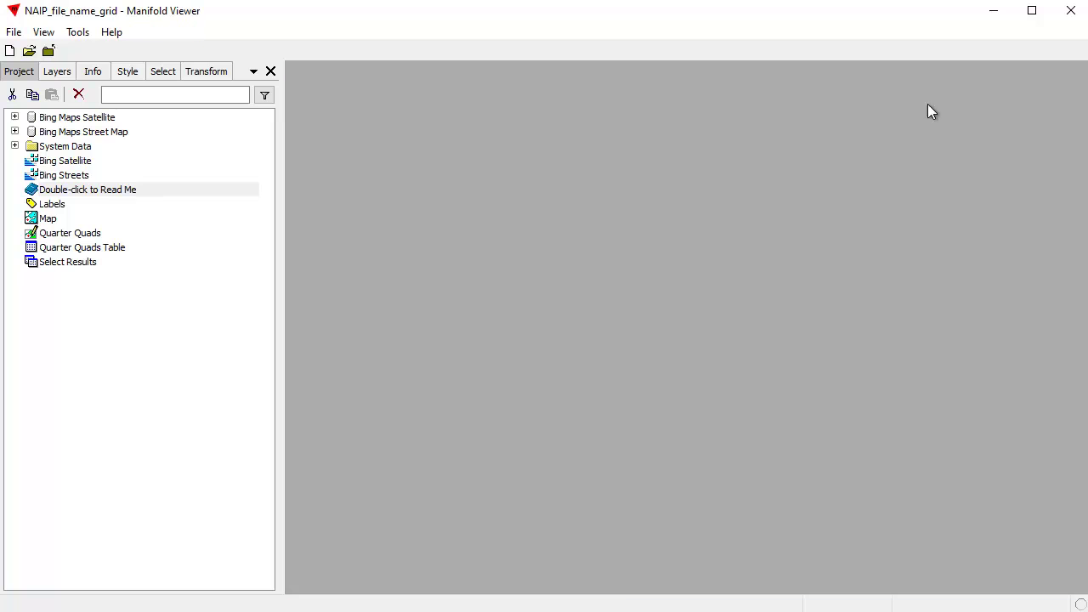
pyautogui.doubleClick(48, 219)
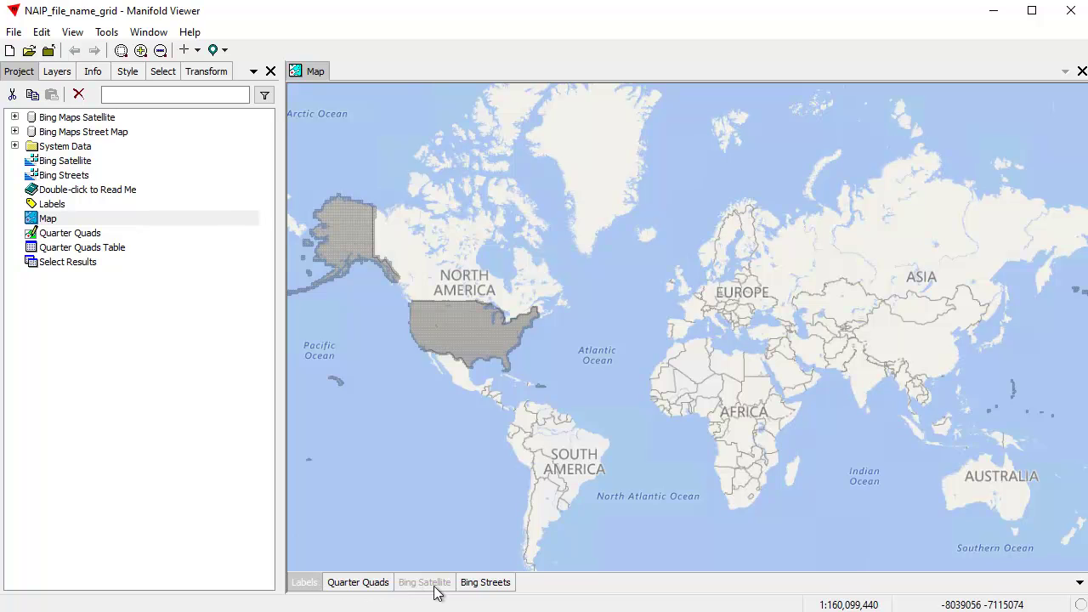
pyautogui.keyDown('shift'); pyautogui.click(488, 584); pyautogui.keyUp('shift')
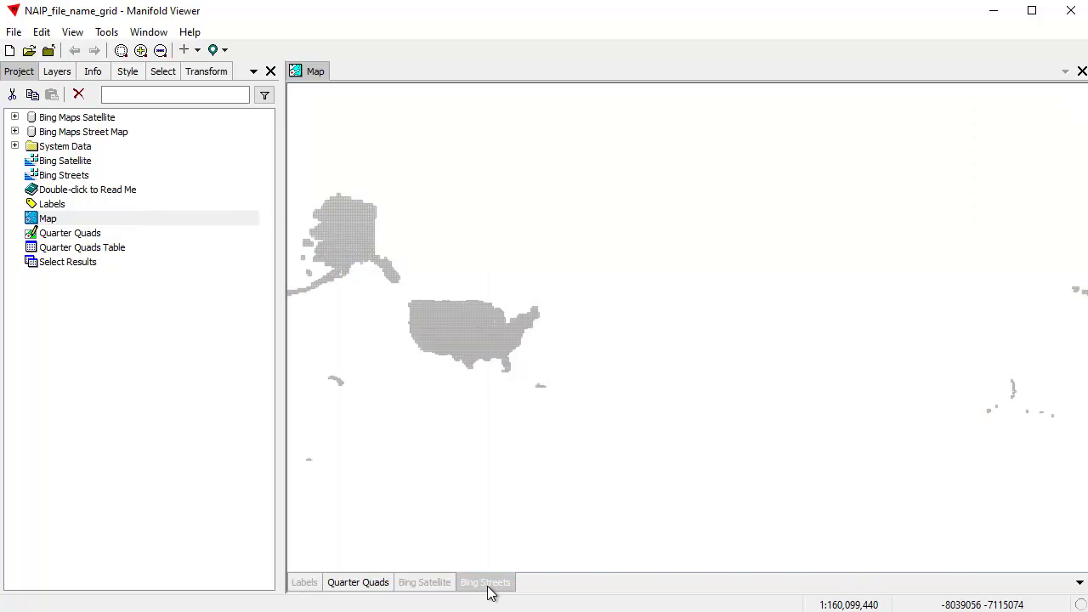
pyautogui.keyDown('shift'); pyautogui.click(487, 584); pyautogui.keyUp('shift')
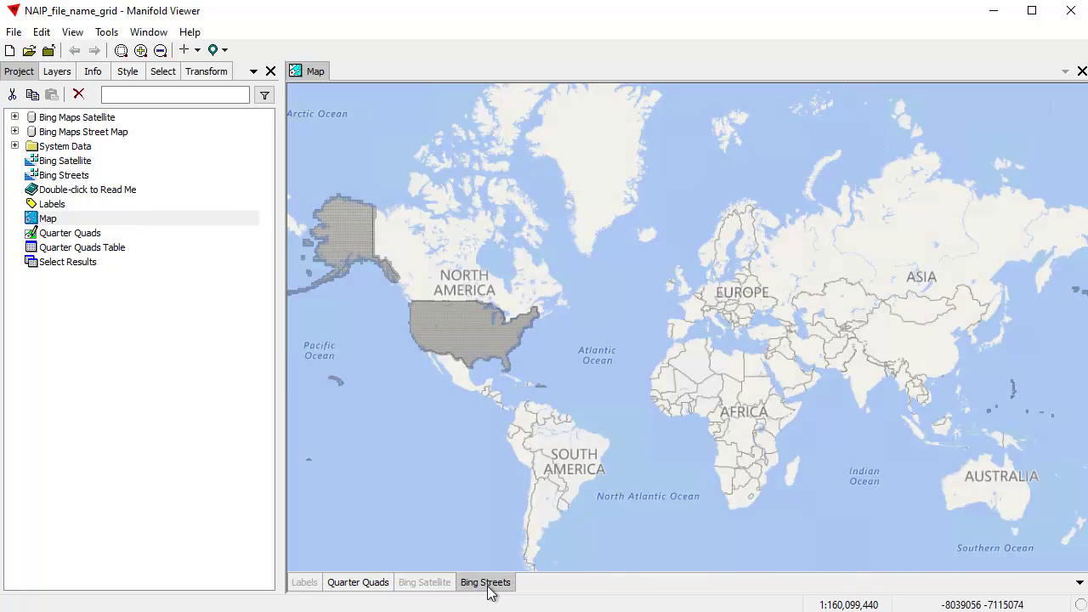
# Turn the Bing Satellite imagery on from the layers list, then off again.
pyautogui.click(56, 73)
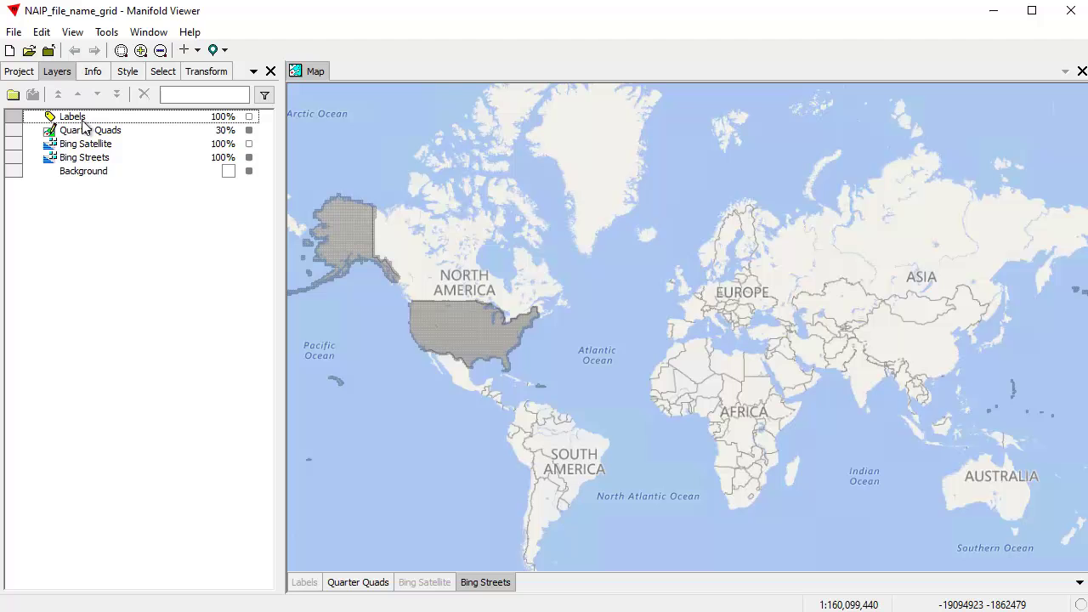
pyautogui.click(249, 144)
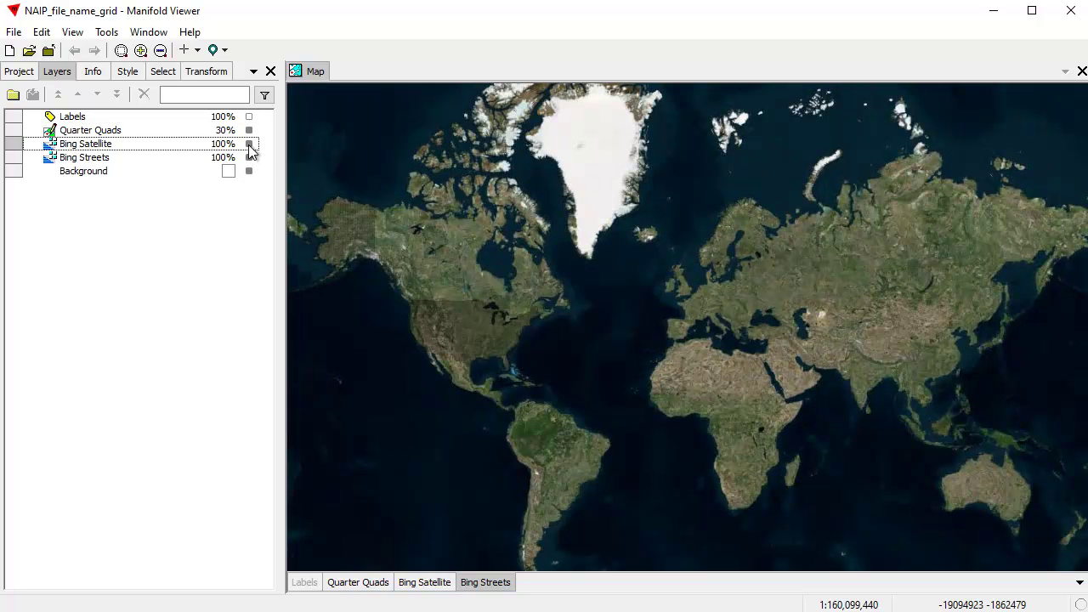
pyautogui.click(19, 71)
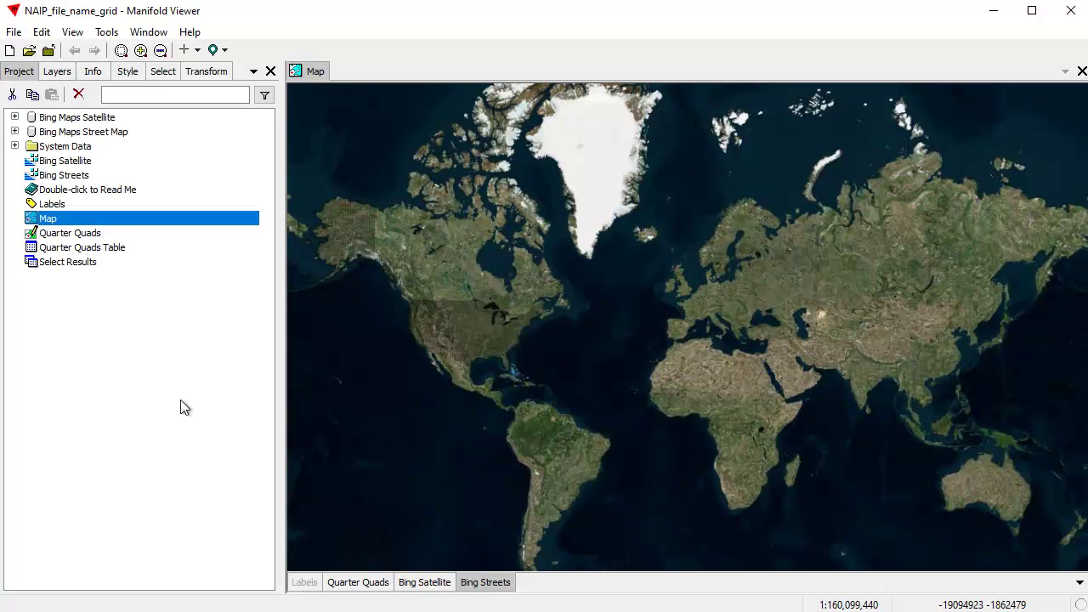
pyautogui.keyDown('shift'); pyautogui.click(431, 583); pyautogui.keyUp('shift')
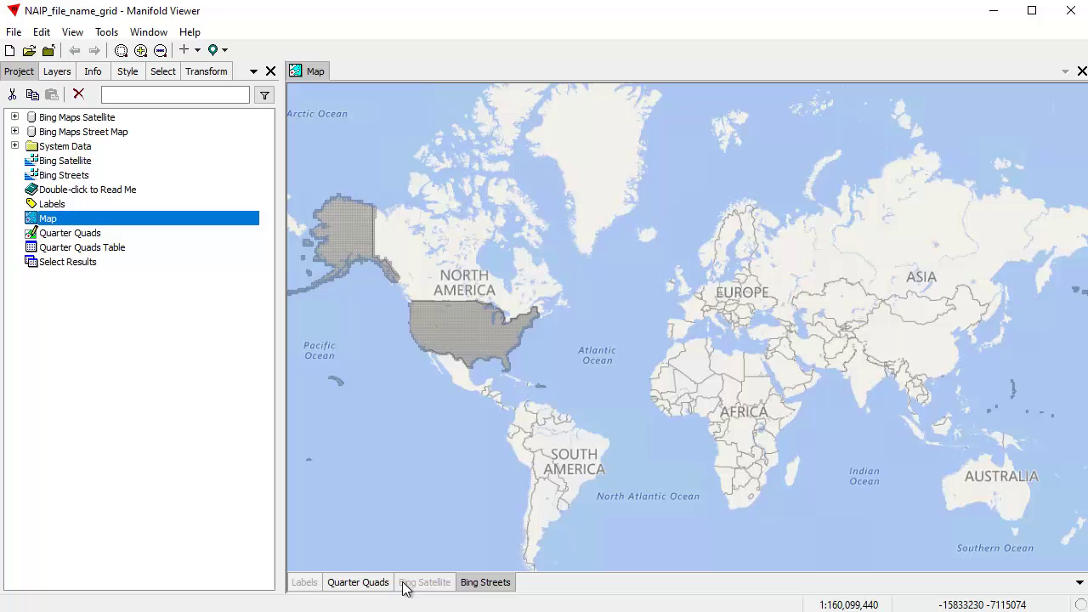
# Make Quarter Quads the active layer and pan the world map to centre North America.
pyautogui.click(355, 582)
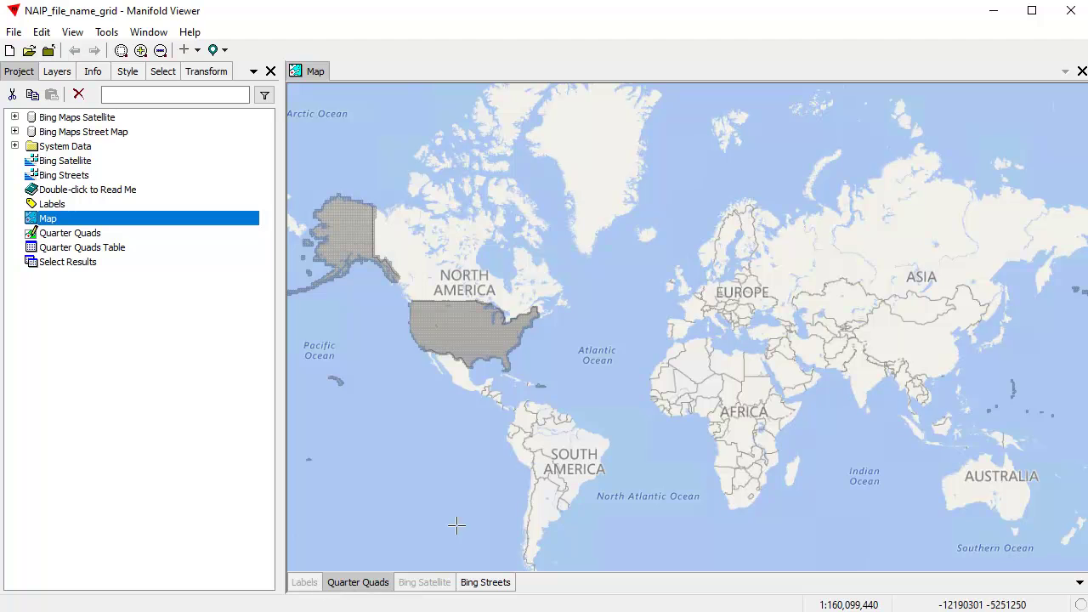
pyautogui.moveTo(427, 377); pyautogui.dragTo(537, 314)
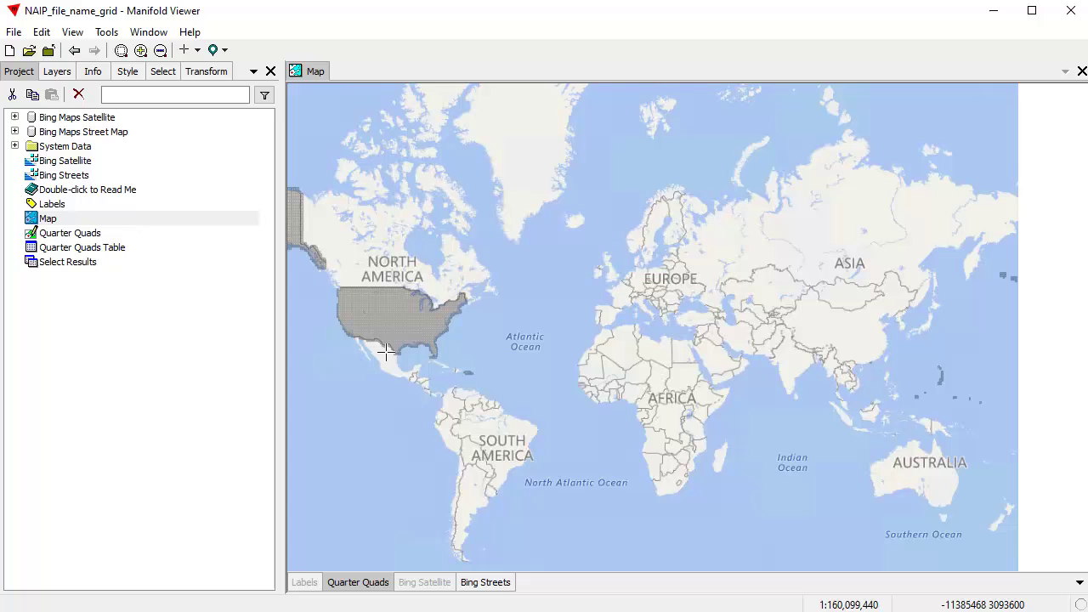
pyautogui.moveTo(461, 340); pyautogui.dragTo(565, 366)
pyautogui.moveTo(683, 328); pyautogui.dragTo(498, 328)
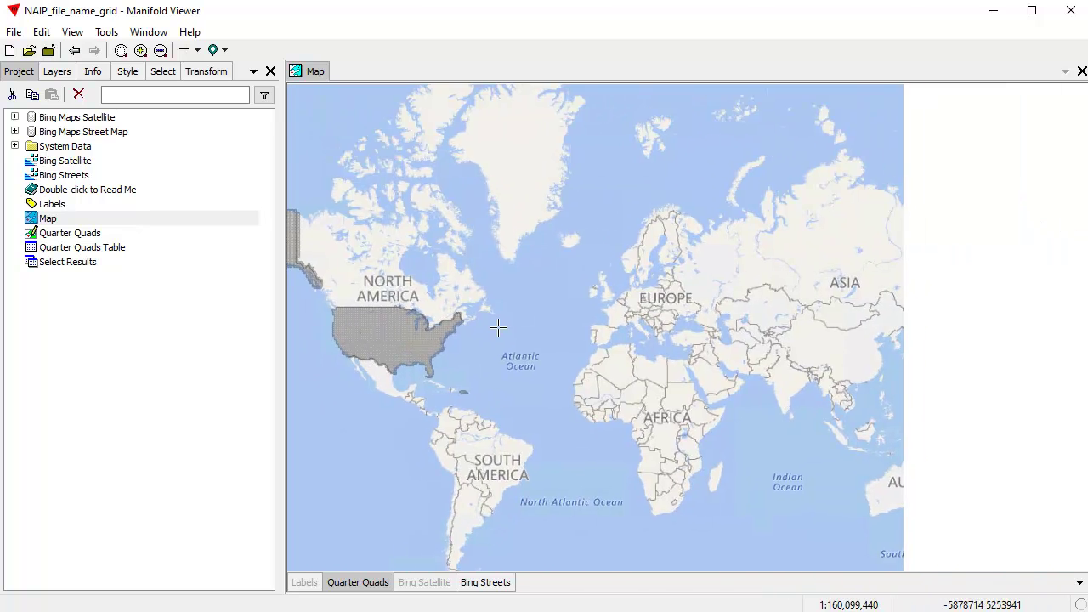
pyautogui.moveTo(396, 335); pyautogui.dragTo(565, 346)
pyautogui.moveTo(620, 230); pyautogui.dragTo(529, 284)
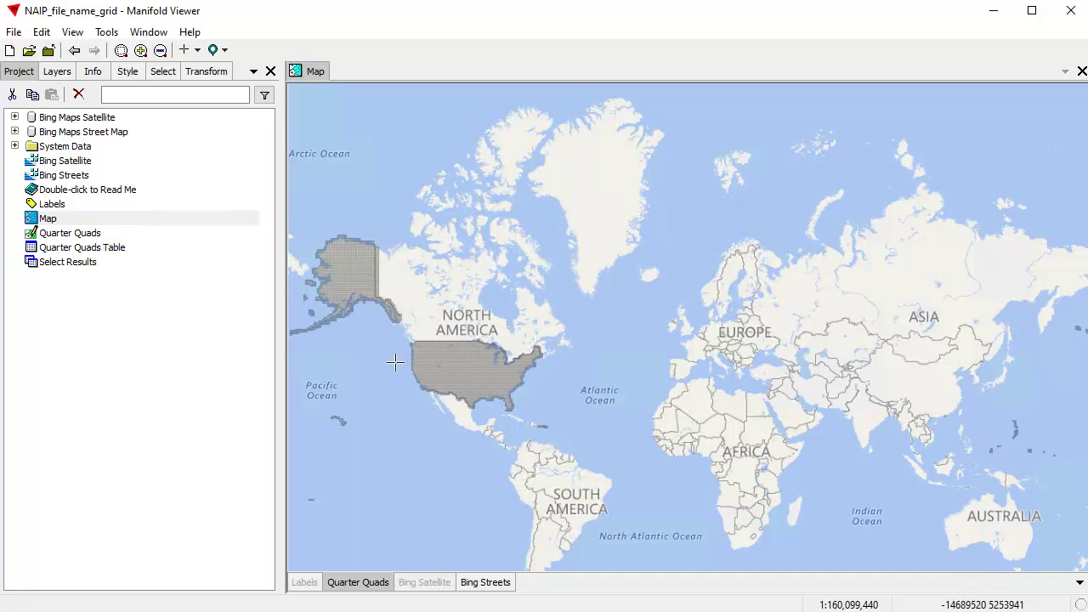
# Zoom in through the western US and Bay Area to Palo Alto and Stanford, about 1:157,184.
pyautogui.moveTo(395, 363); pyautogui.dragTo(460, 401)
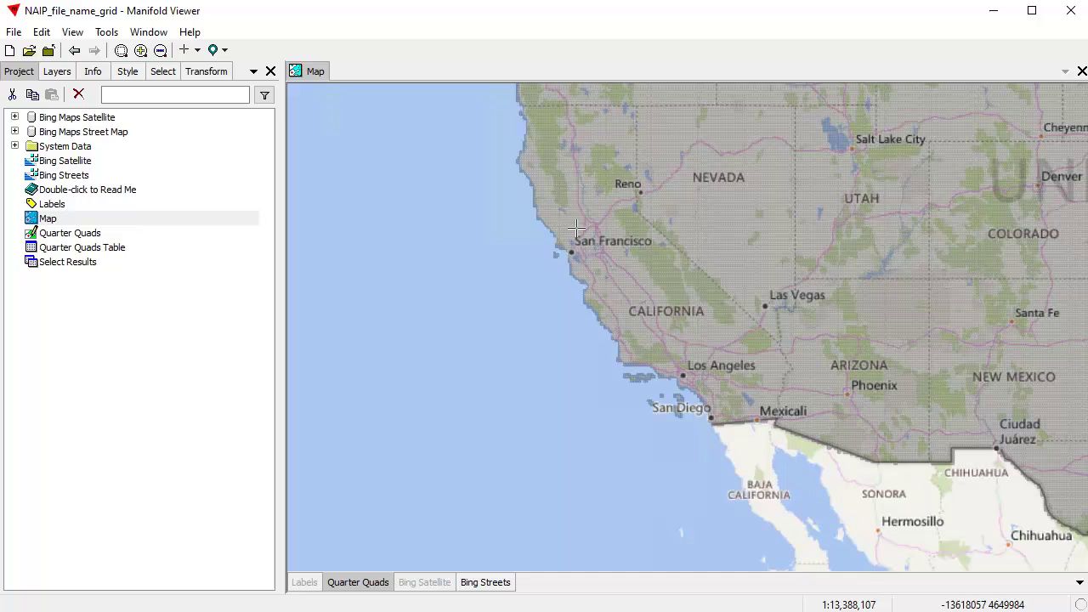
pyautogui.moveTo(546, 239); pyautogui.dragTo(639, 294)
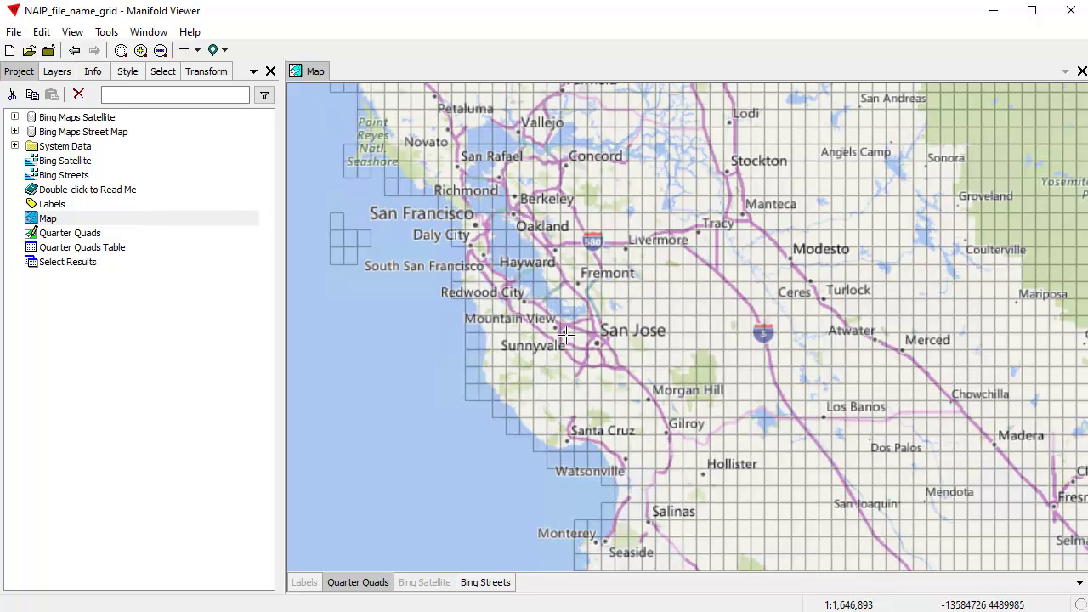
pyautogui.scroll(3, 554, 325)
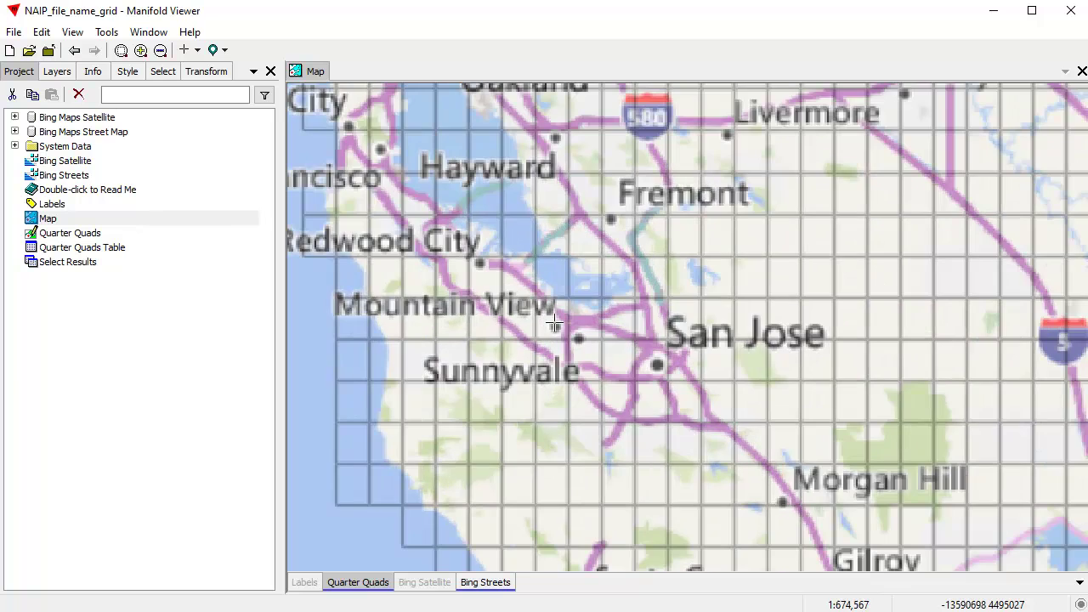
pyautogui.scroll(-3, 554, 326)
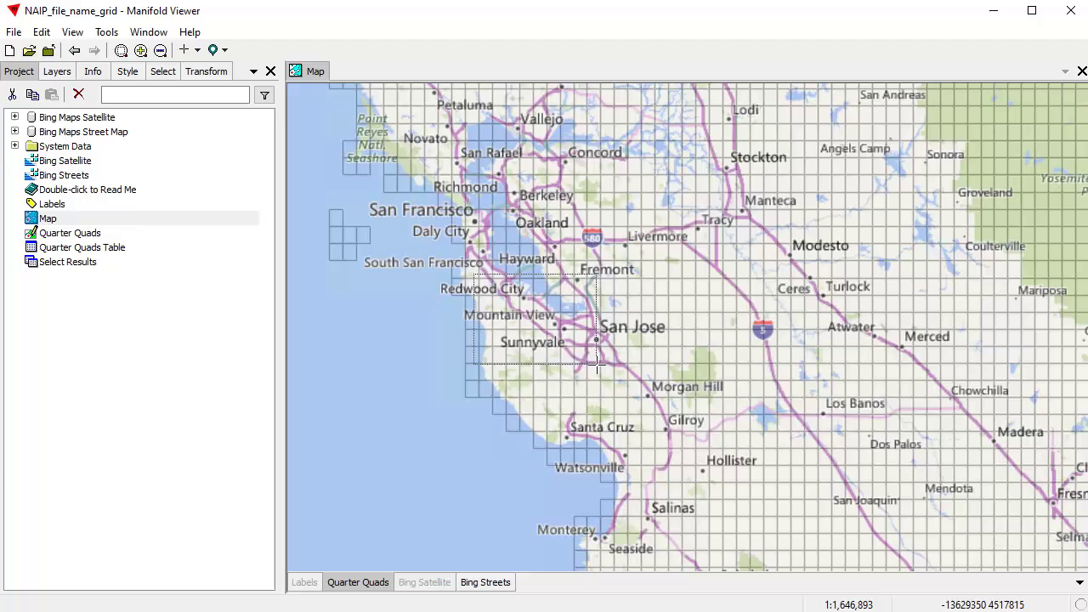
pyautogui.scroll(5, 694, 374)
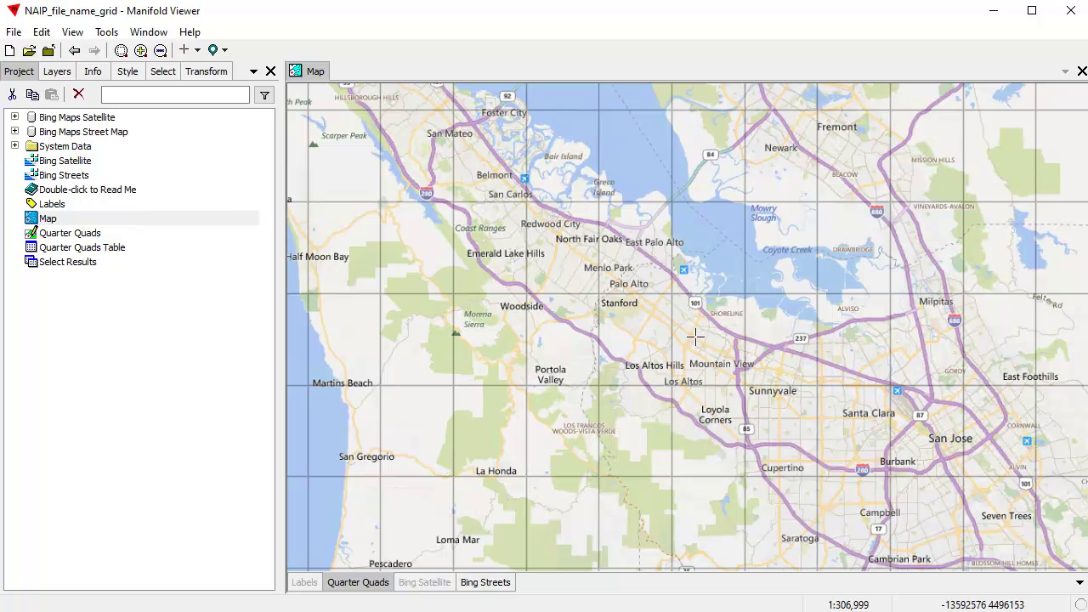
pyautogui.moveTo(833, 297); pyautogui.dragTo(786, 321)
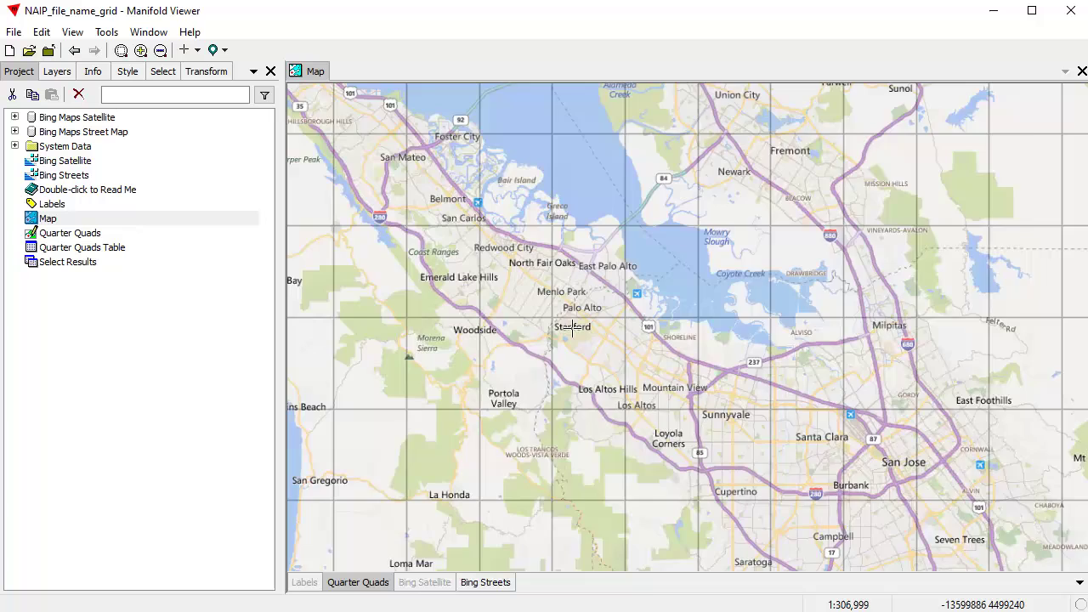
pyautogui.scroll(2, 572, 330)
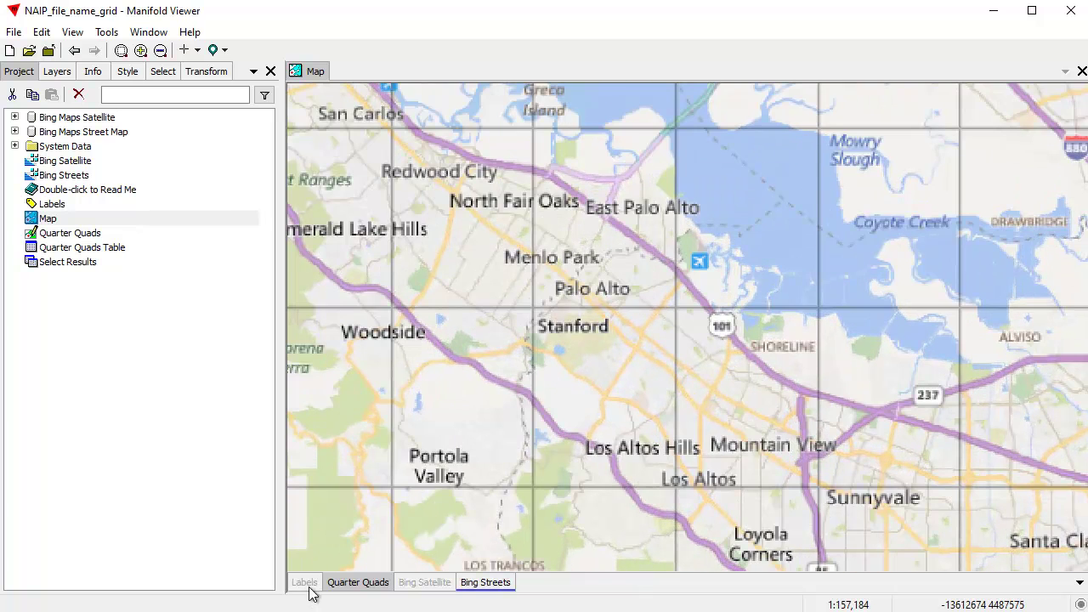
# Turn on the Labels layer to show tile names like m_3712239_ne, then zoom out a step.
pyautogui.click(306, 586)
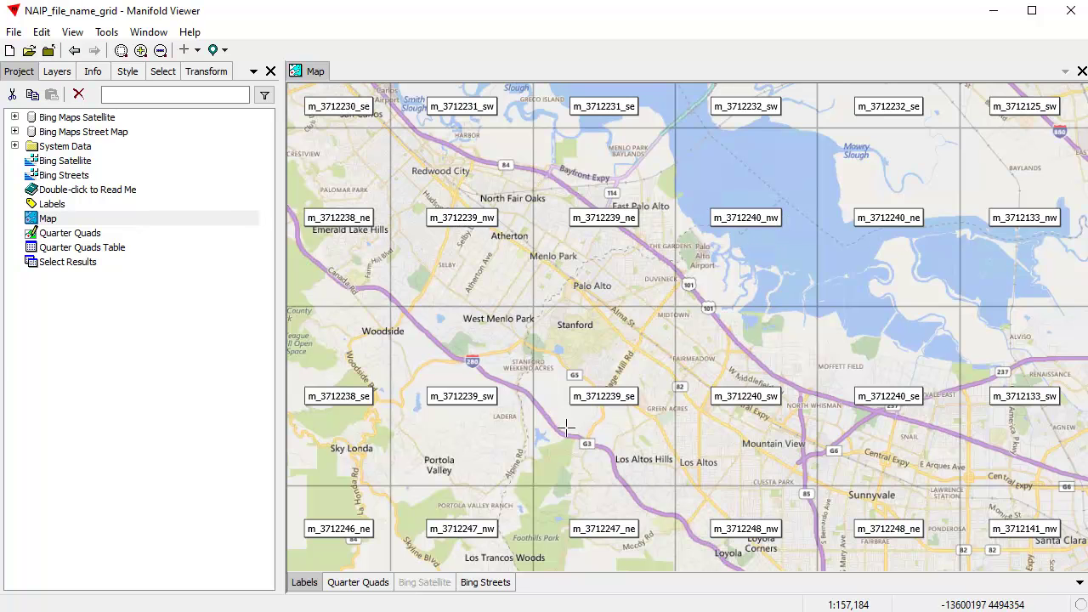
pyautogui.moveTo(590, 340); pyautogui.dragTo(624, 336)
pyautogui.scroll(-1, 625, 336)
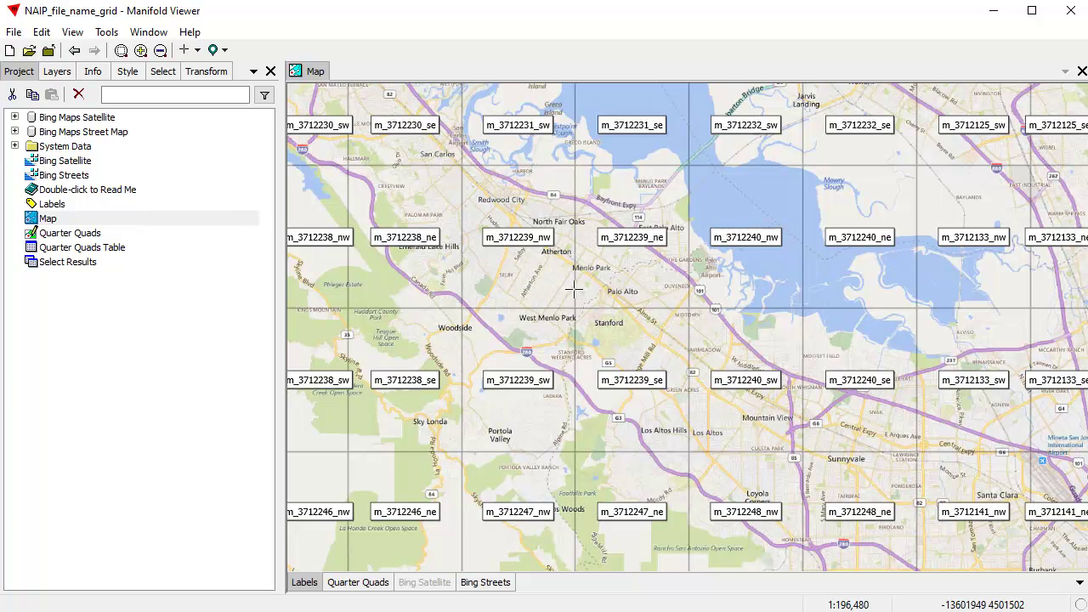
# On the Quarter Quads layer, select m_3712239 nw, ne, sw, se and m_3712240 nw, sw.
pyautogui.click(357, 583)
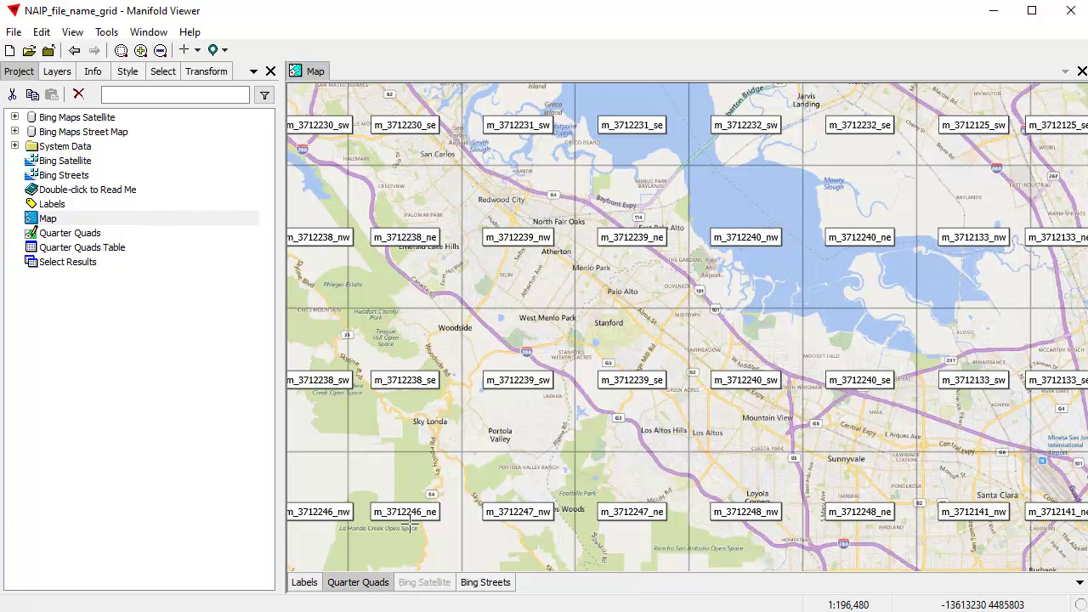
pyautogui.click(524, 270)
pyautogui.keyDown('ctrl'); pyautogui.click(639, 281); pyautogui.keyUp('ctrl')
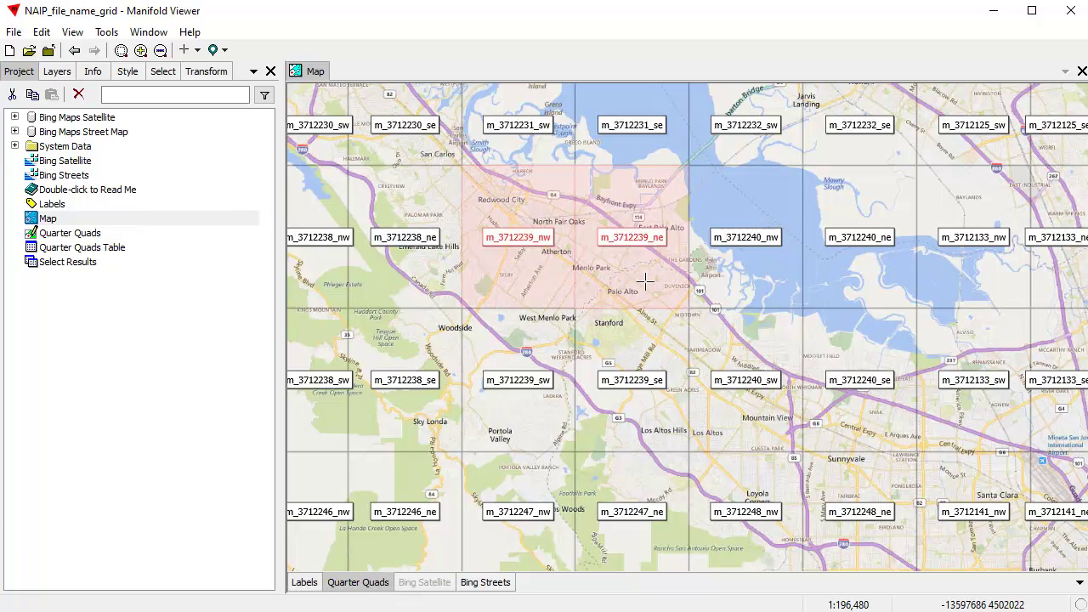
pyautogui.keyDown('ctrl'); pyautogui.click(757, 282); pyautogui.keyUp('ctrl')
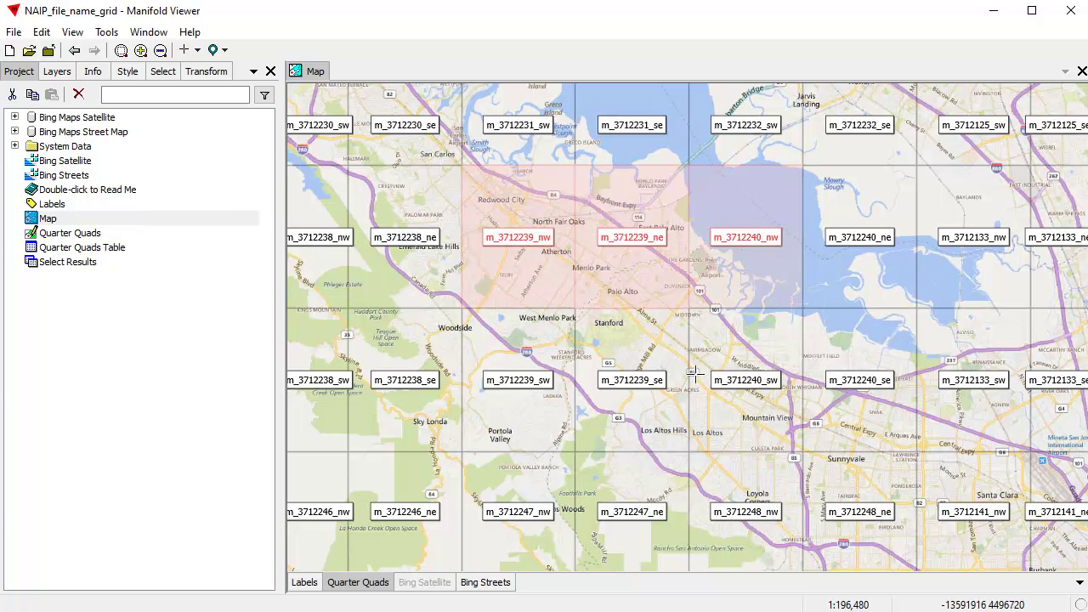
pyautogui.keyDown('ctrl'); pyautogui.click(505, 346); pyautogui.keyUp('ctrl')
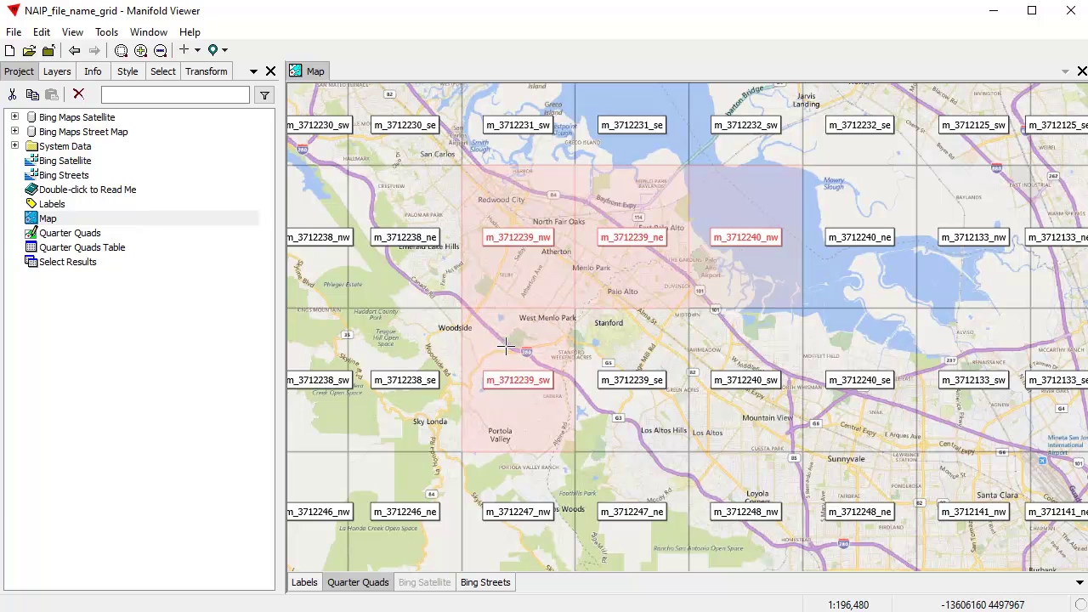
pyautogui.keyDown('ctrl'); pyautogui.click(630, 344); pyautogui.keyUp('ctrl')
pyautogui.keyDown('ctrl'); pyautogui.click(744, 346); pyautogui.keyUp('ctrl')
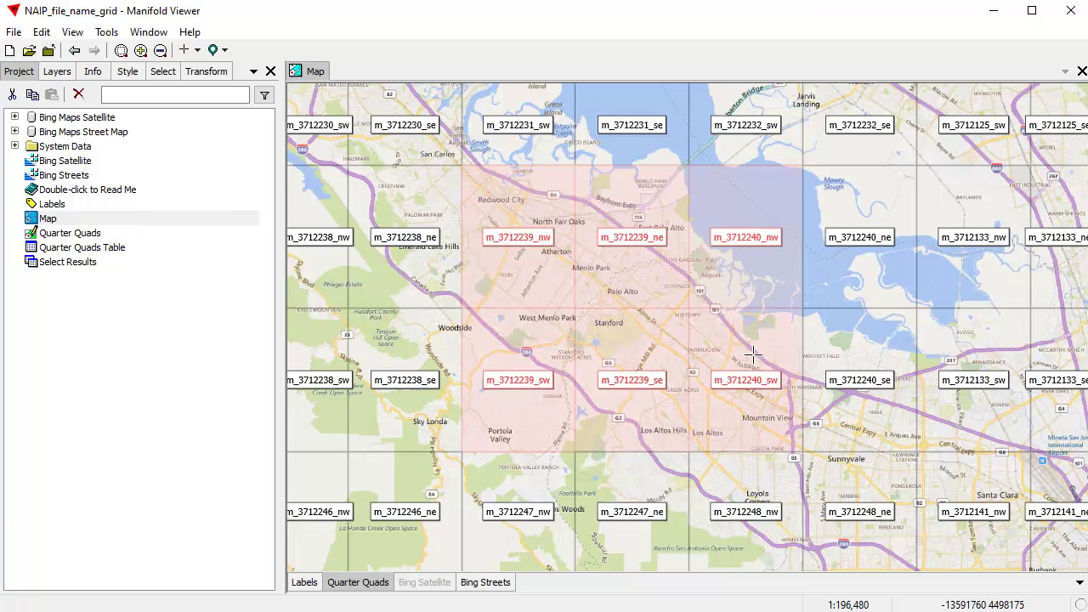
pyautogui.keyDown('ctrl'); pyautogui.click(527, 349); pyautogui.keyUp('ctrl')
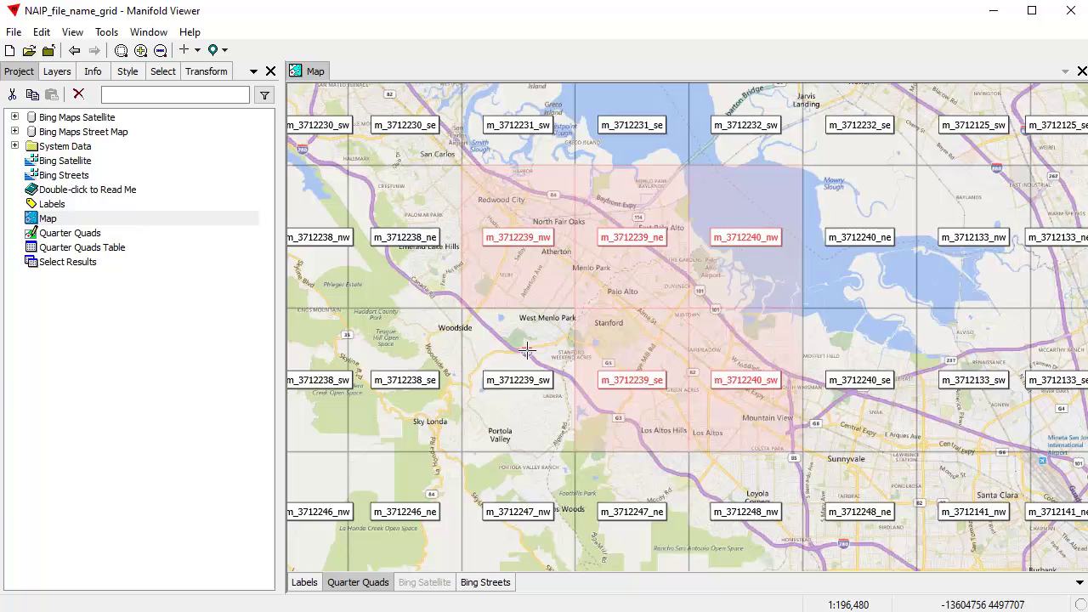
pyautogui.keyDown('ctrl'); pyautogui.click(521, 349); pyautogui.keyUp('ctrl')
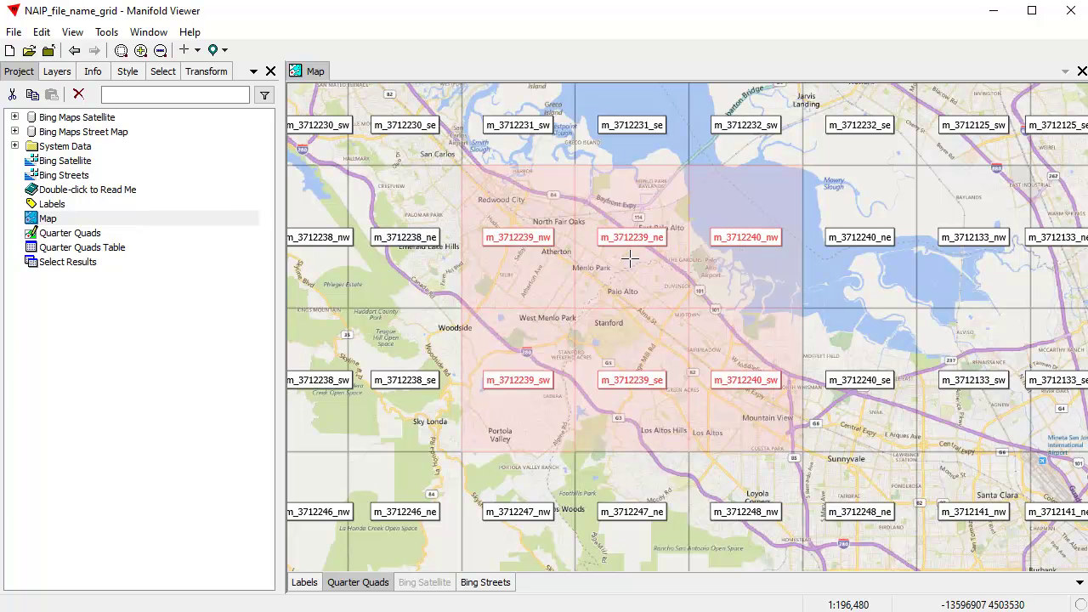
# Open and run Select Results to list the six quads with State, Quad and NAIP names.
pyautogui.doubleClick(82, 265)
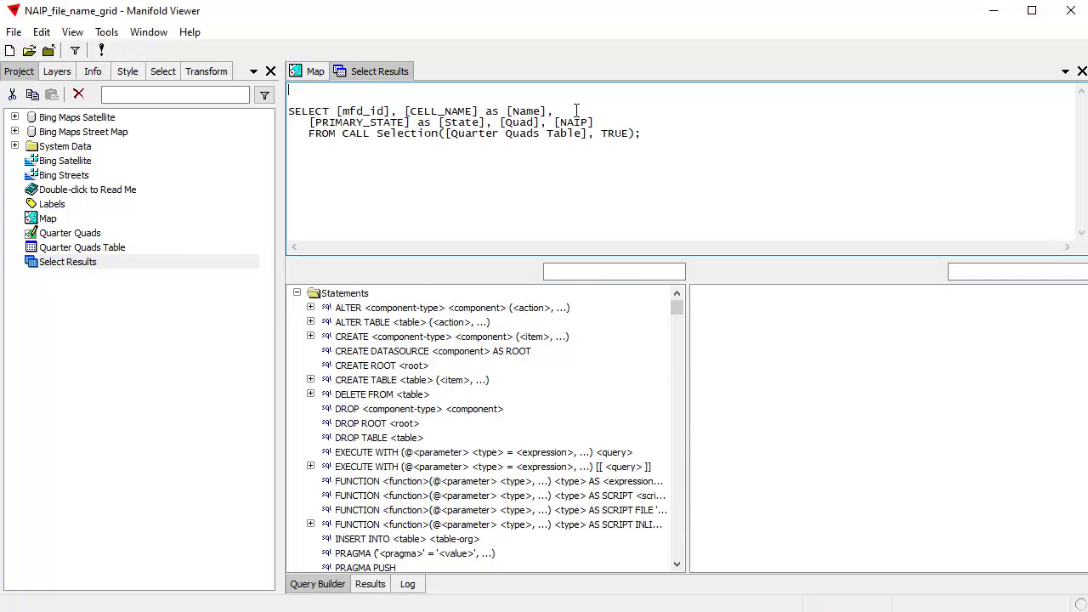
pyautogui.click(102, 53)
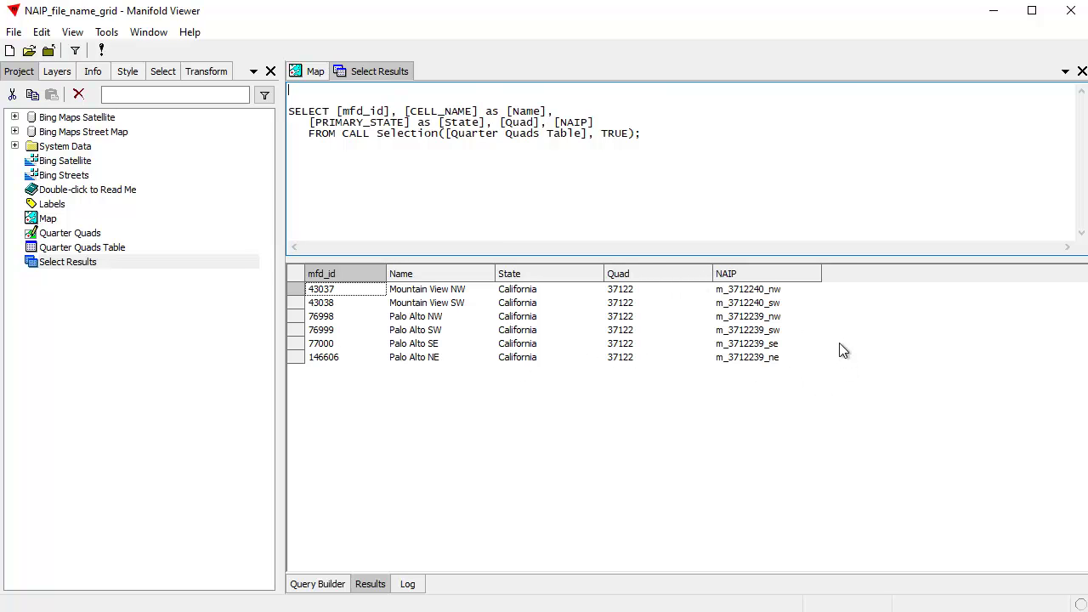
pyautogui.click(298, 73)
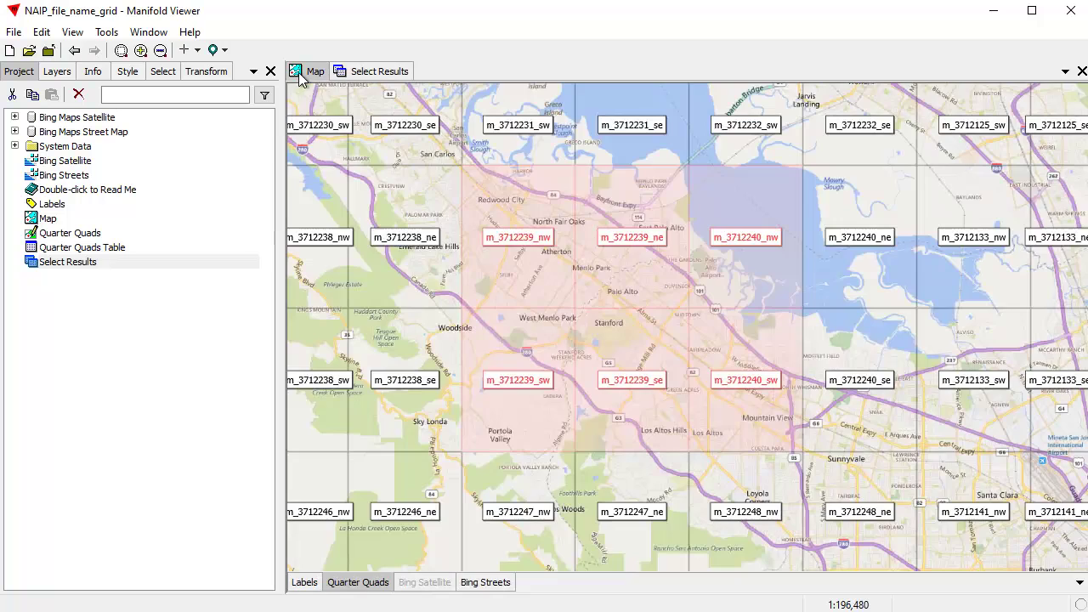
pyautogui.click(348, 71)
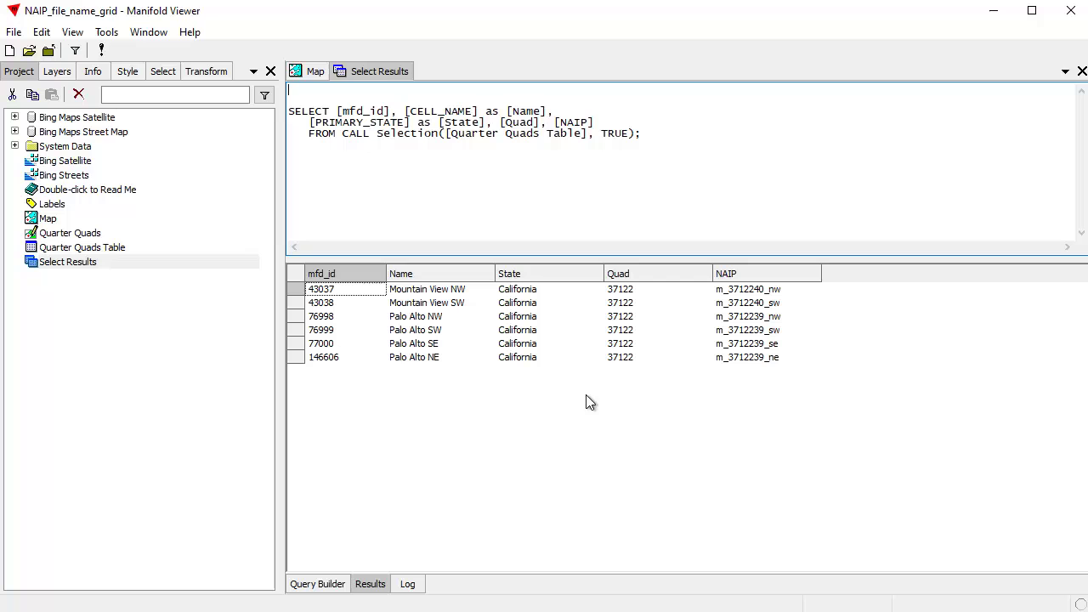
# Copy all six result rows and paste them into the project as Select Results 2.
pyautogui.click(797, 410)
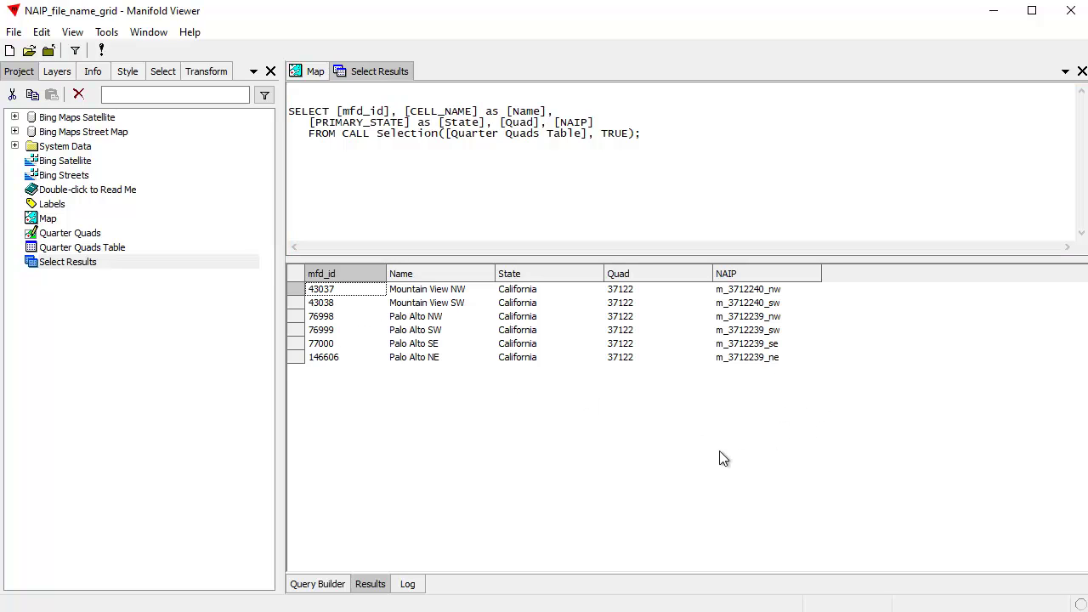
pyautogui.hotkey('ctrl', 'a')
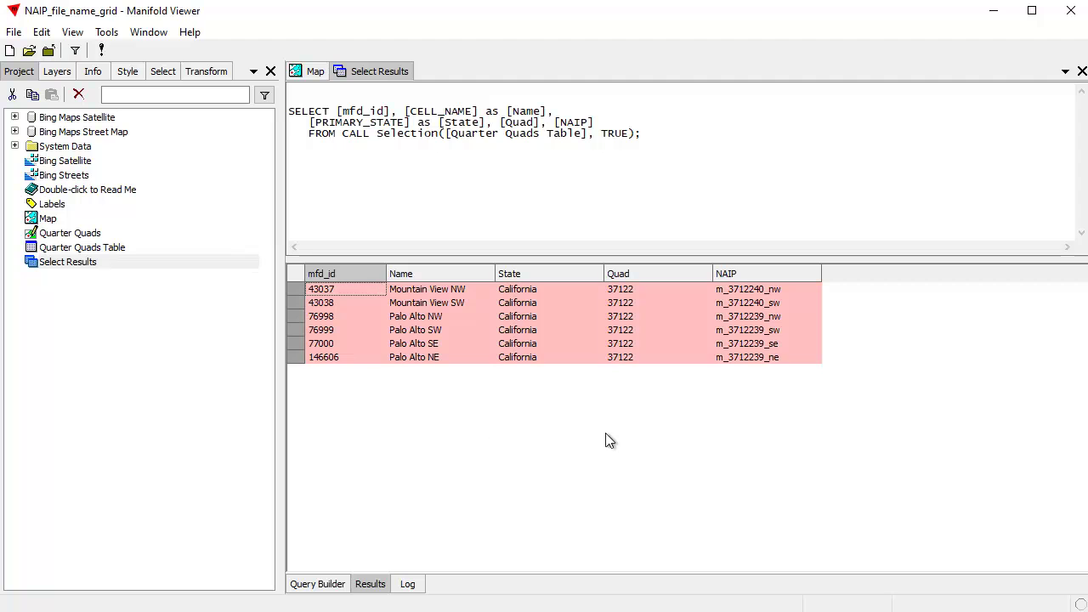
pyautogui.click(40, 31)
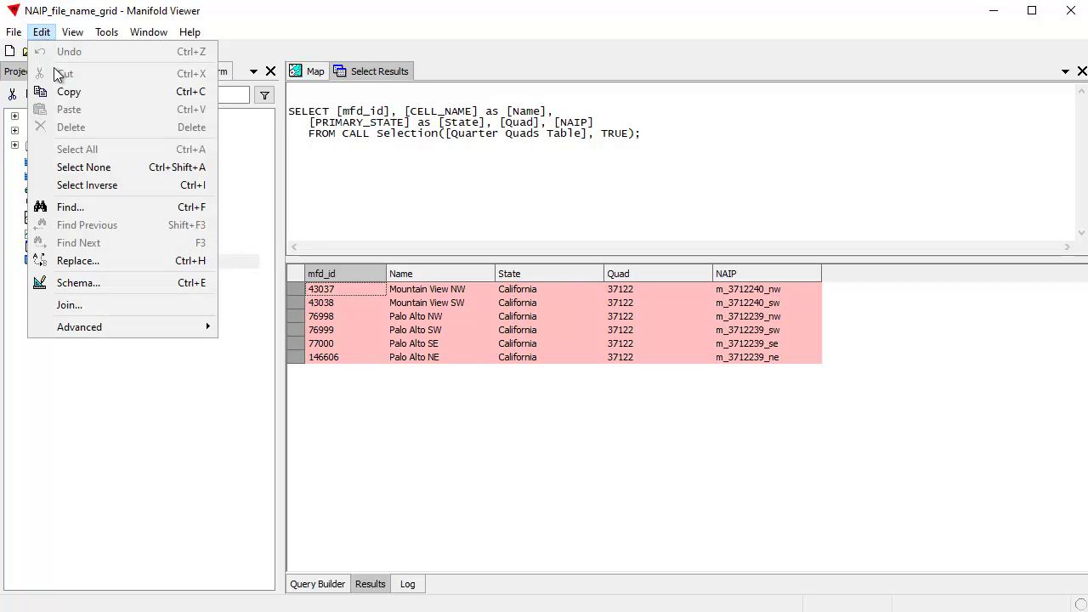
pyautogui.click(68, 92)
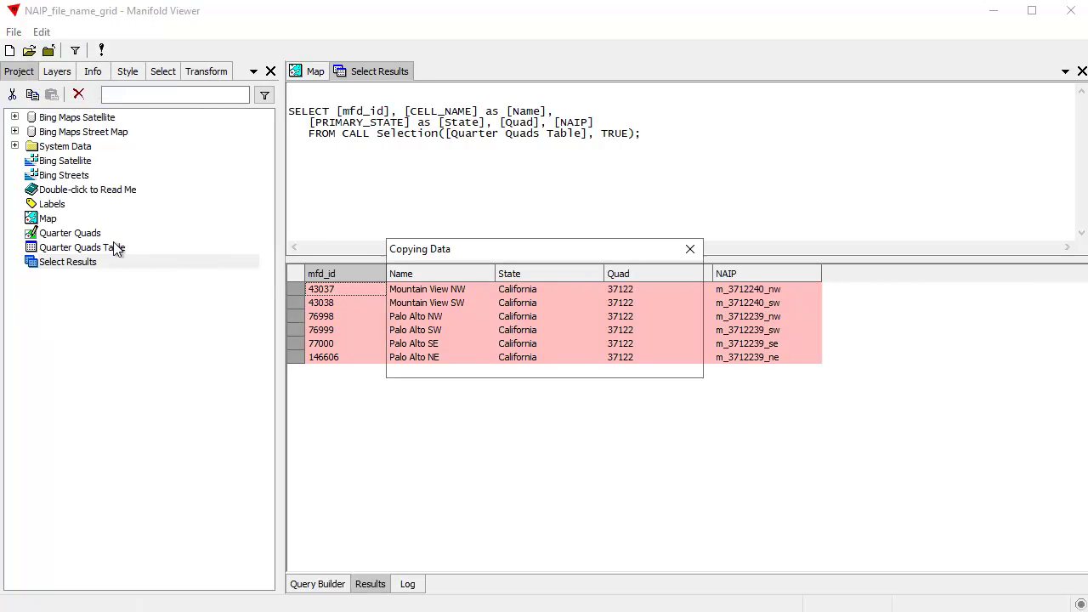
pyautogui.rightClick(62, 304)
pyautogui.click(107, 333)
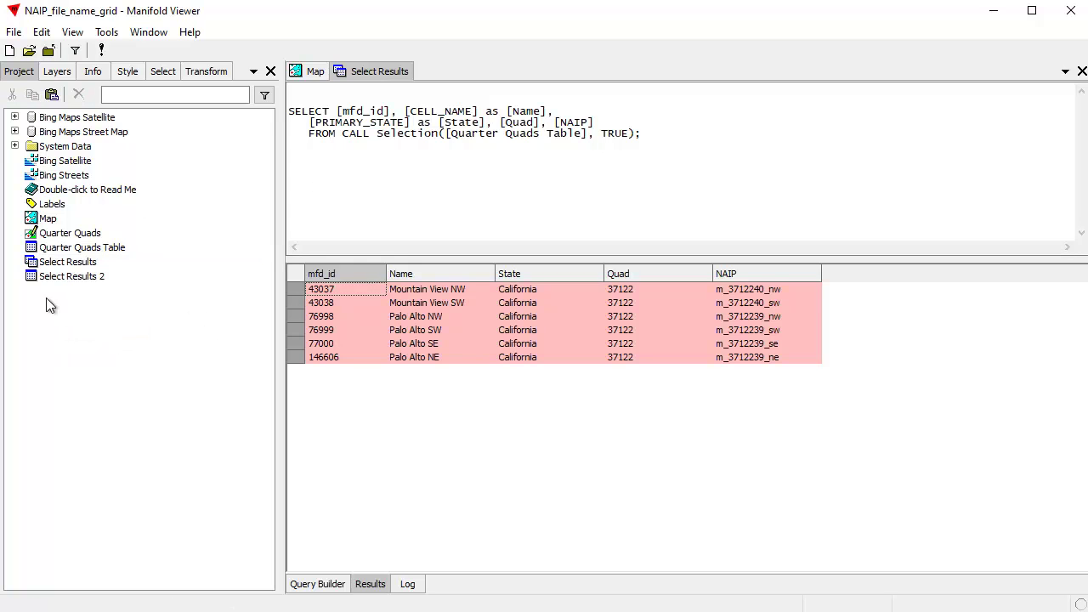
# Glance at the map, then close the Select Results query window.
pyautogui.click(311, 71)
pyautogui.click(379, 71)
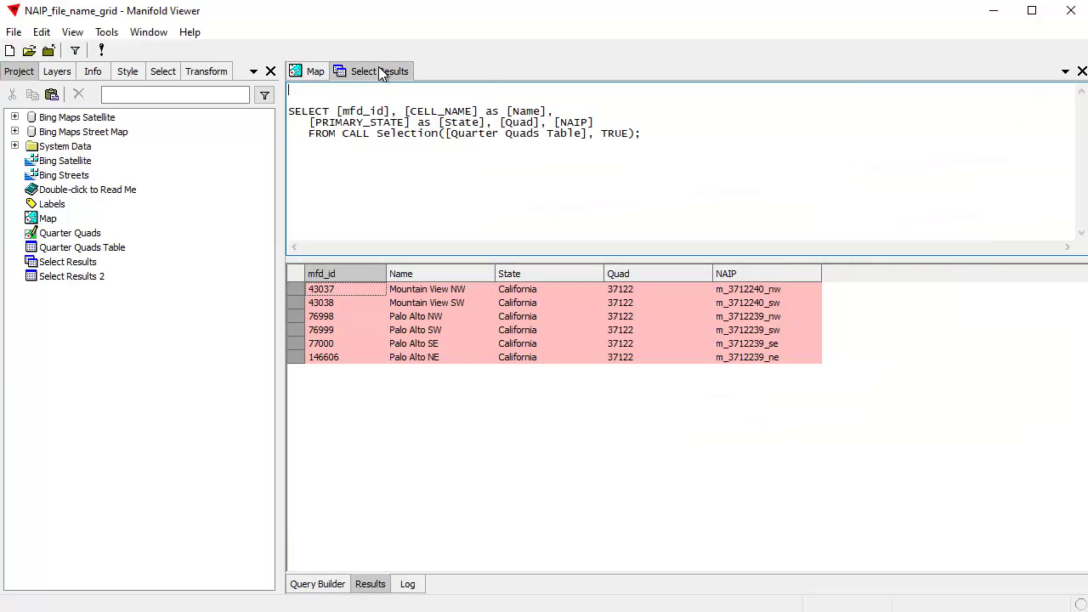
pyautogui.click(1081, 72)
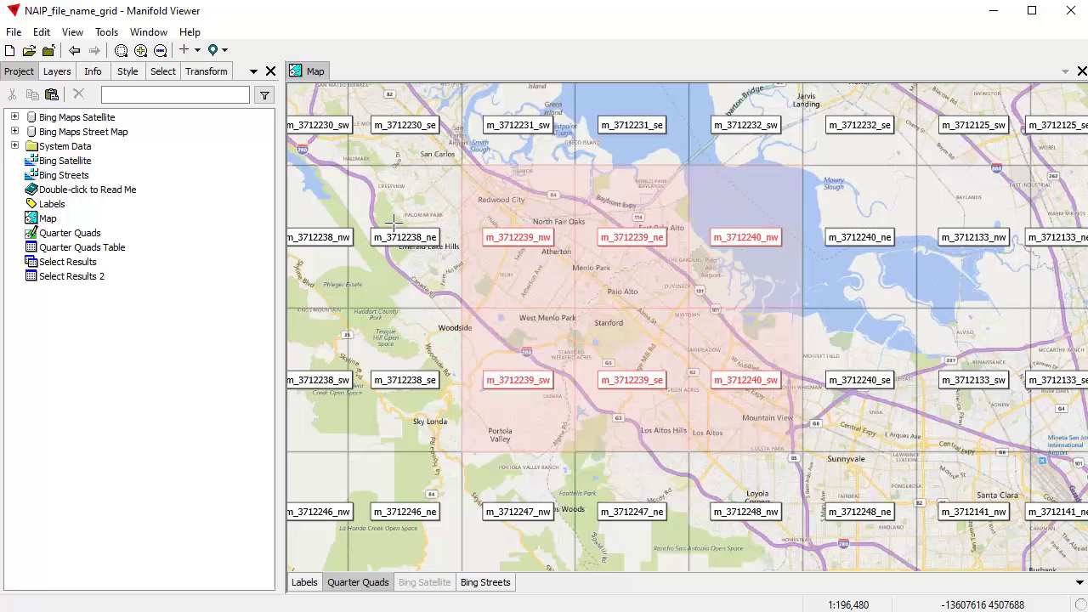
# Open Select Results 2 as a small floating window over the map's right side, showing the NAIP file names.
pyautogui.doubleClick(62, 278)
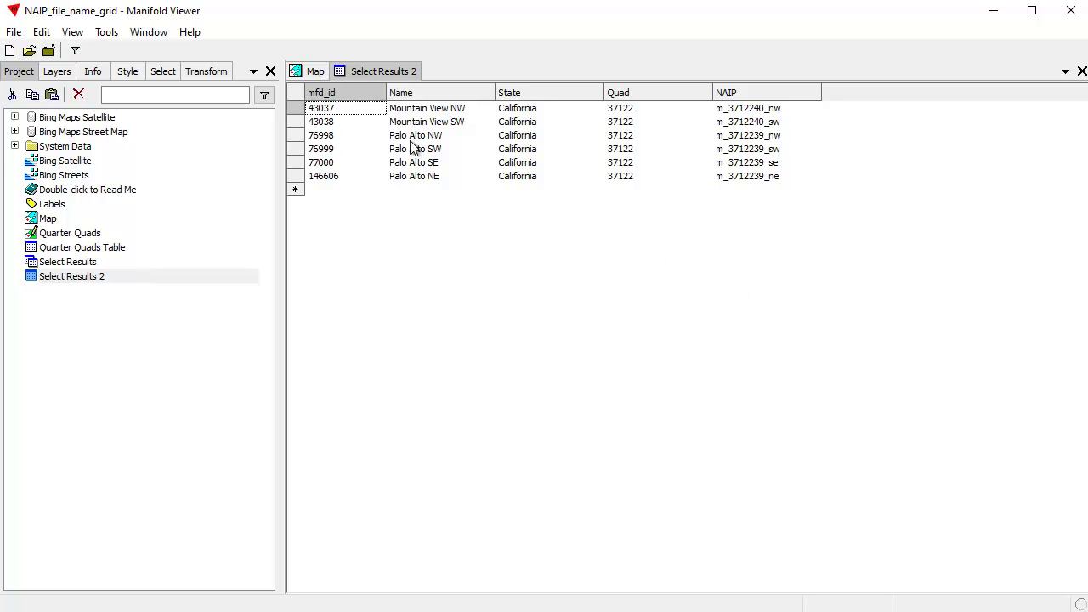
pyautogui.doubleClick(382, 71)
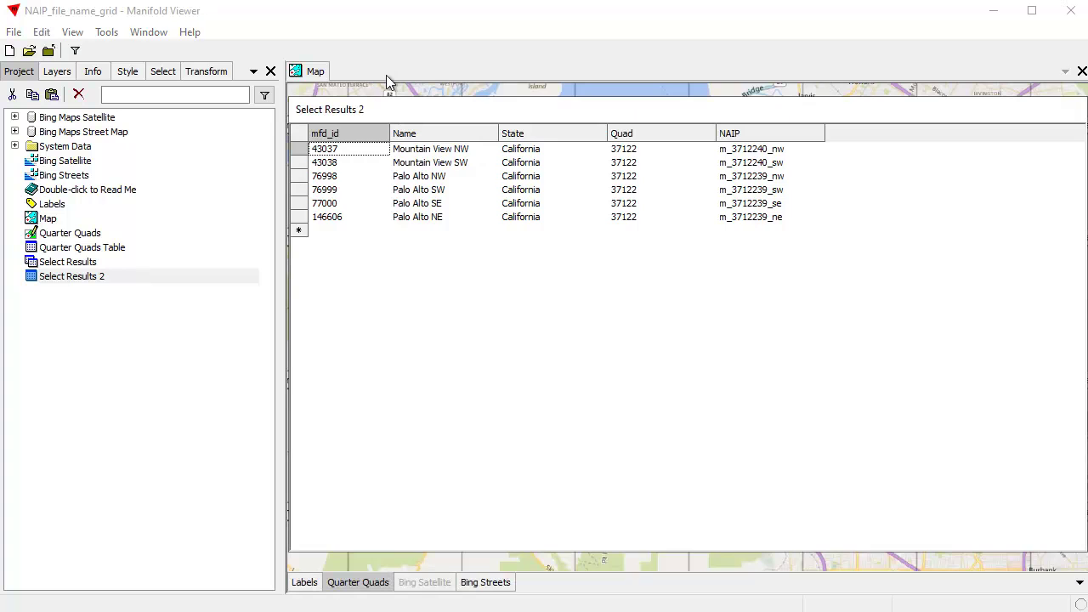
pyautogui.moveTo(1077, 552); pyautogui.dragTo(547, 289)
pyautogui.moveTo(352, 287); pyautogui.dragTo(481, 289)
pyautogui.moveTo(390, 103); pyautogui.dragTo(897, 191)
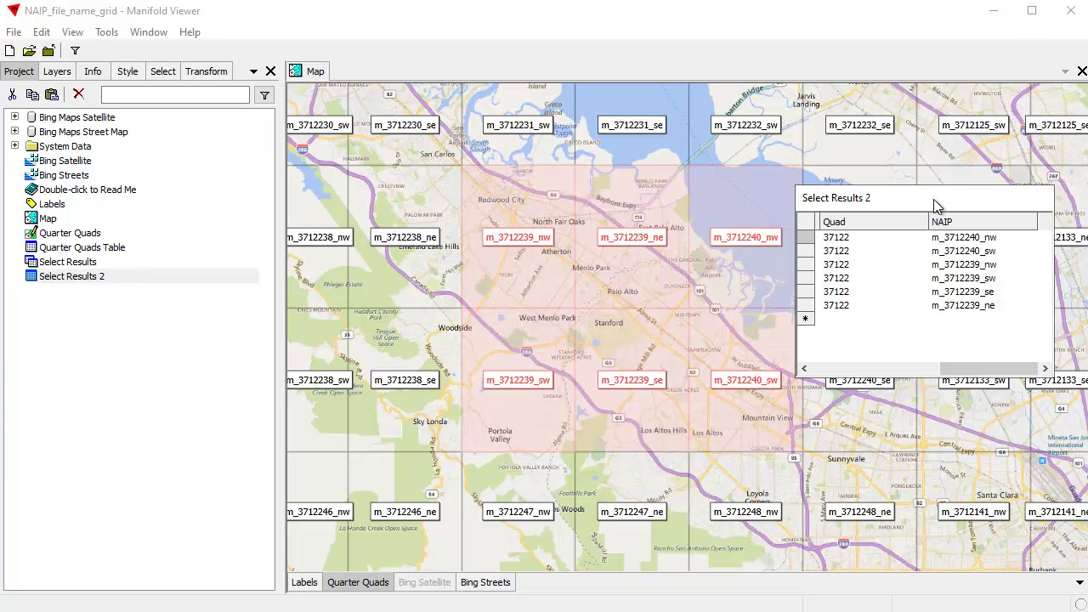
pyautogui.moveTo(920, 197); pyautogui.dragTo(940, 228)
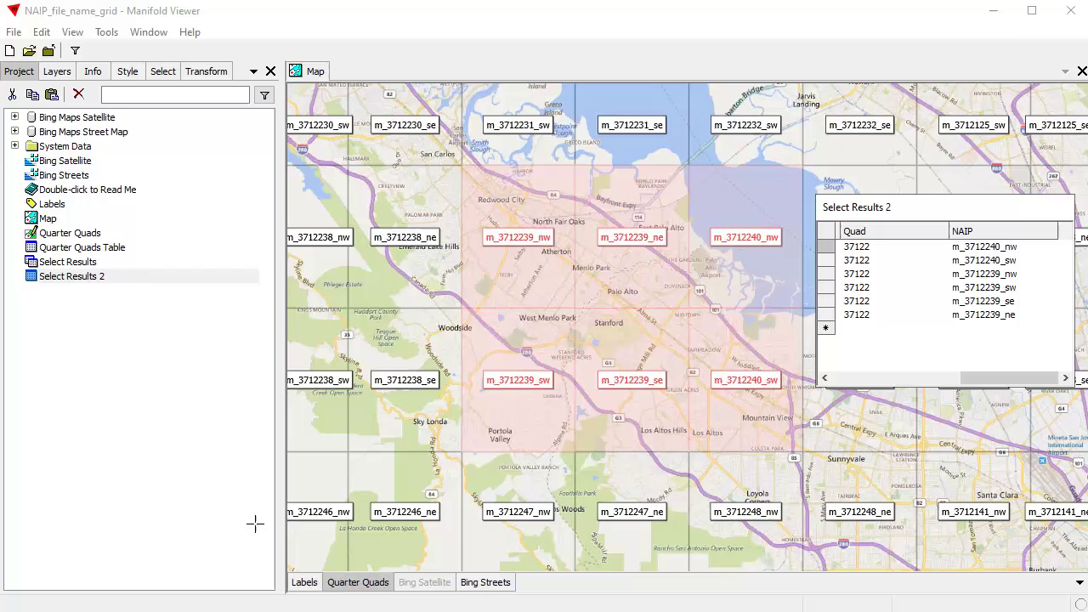
# Open the ca_2016 folder of the USGS NAIP listing in Edge, switching between Edge and Manifold.
pyautogui.hotkey('alt', 'Tab')
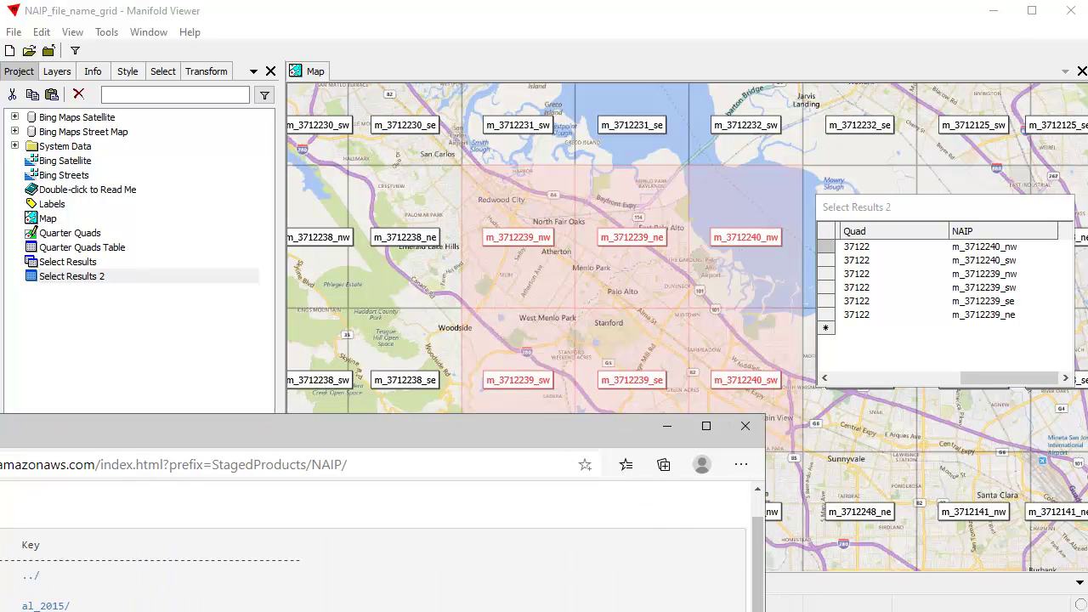
pyautogui.moveTo(4, 63); pyautogui.dragTo(36, 63)
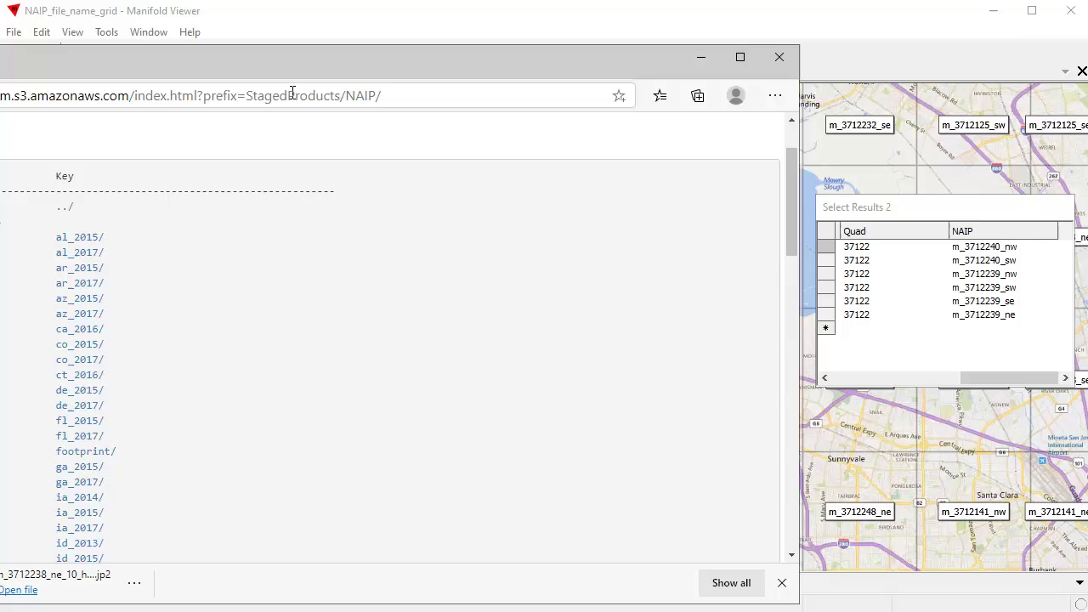
pyautogui.click(412, 96)
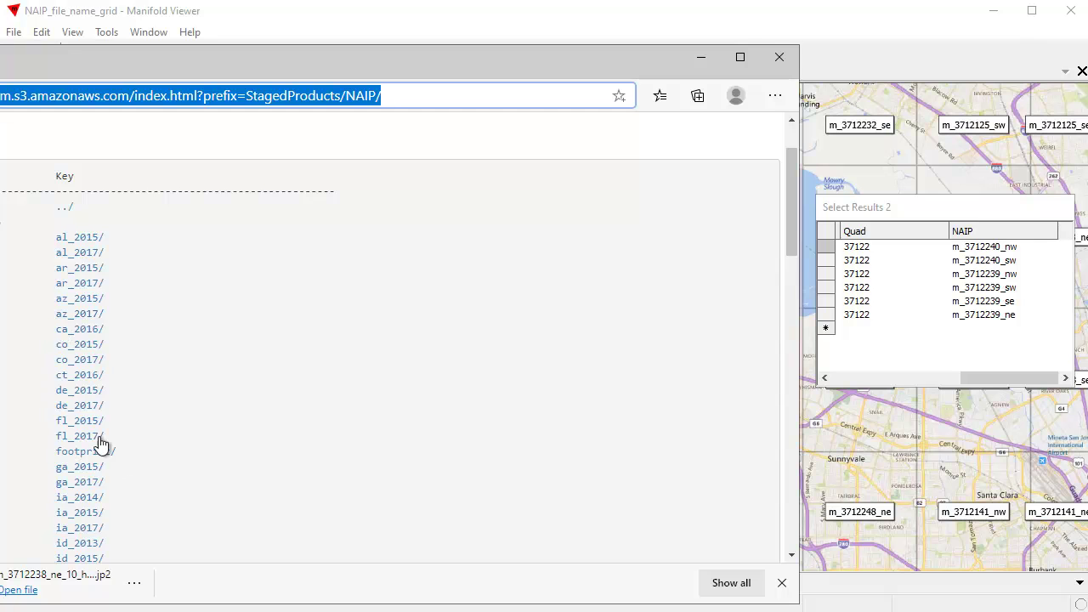
pyautogui.click(85, 331)
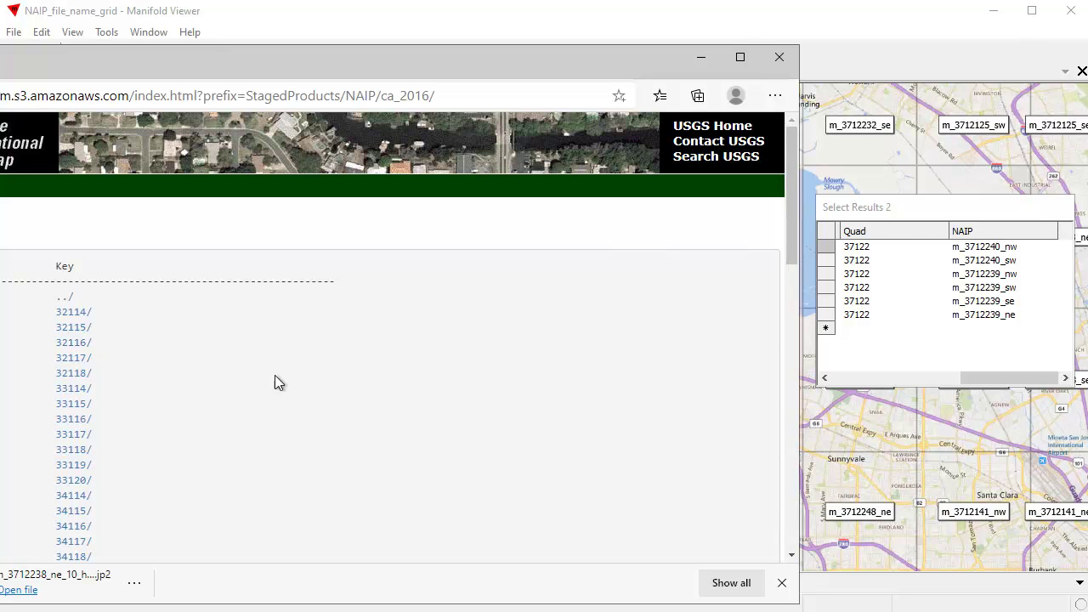
pyautogui.click(915, 207)
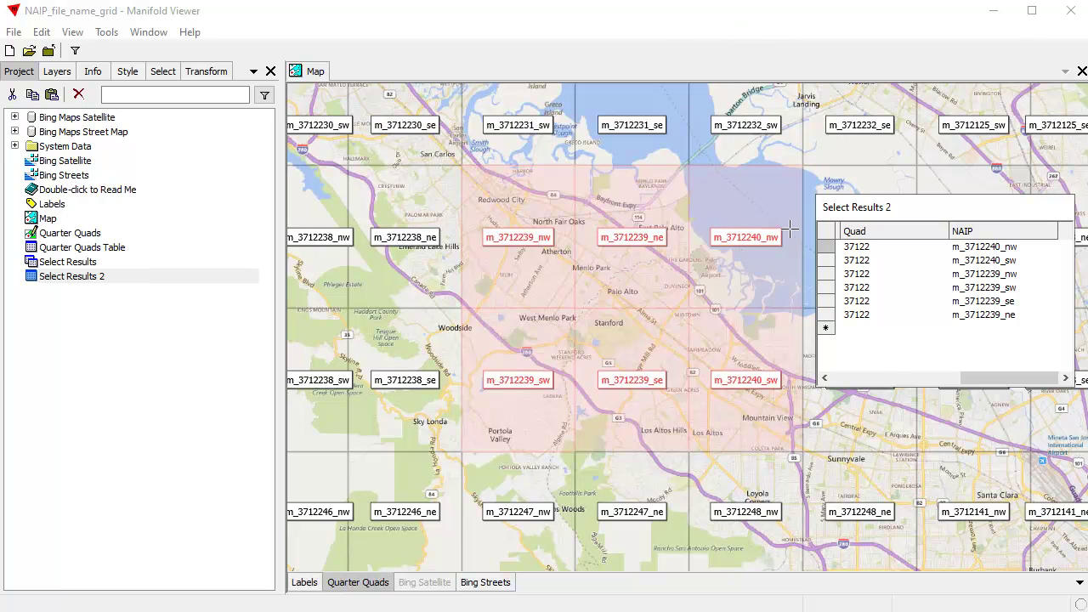
pyautogui.hotkey('alt', 'Tab')
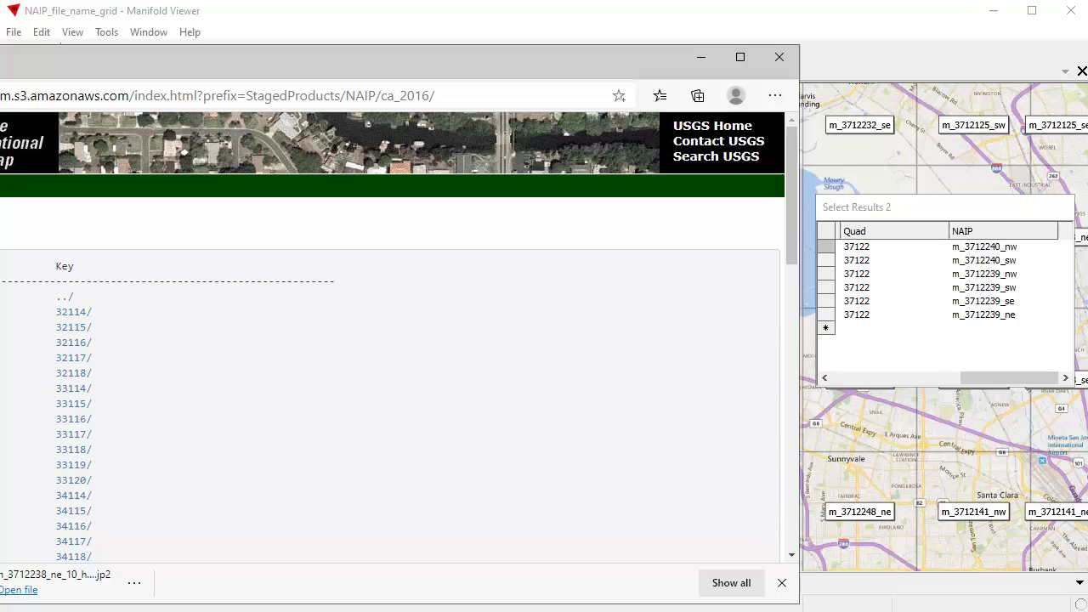
# Lower Manifold, raise Edge, dismiss Edge's downloads list and activate the Select Results 2 table.
pyautogui.click(922, 185)
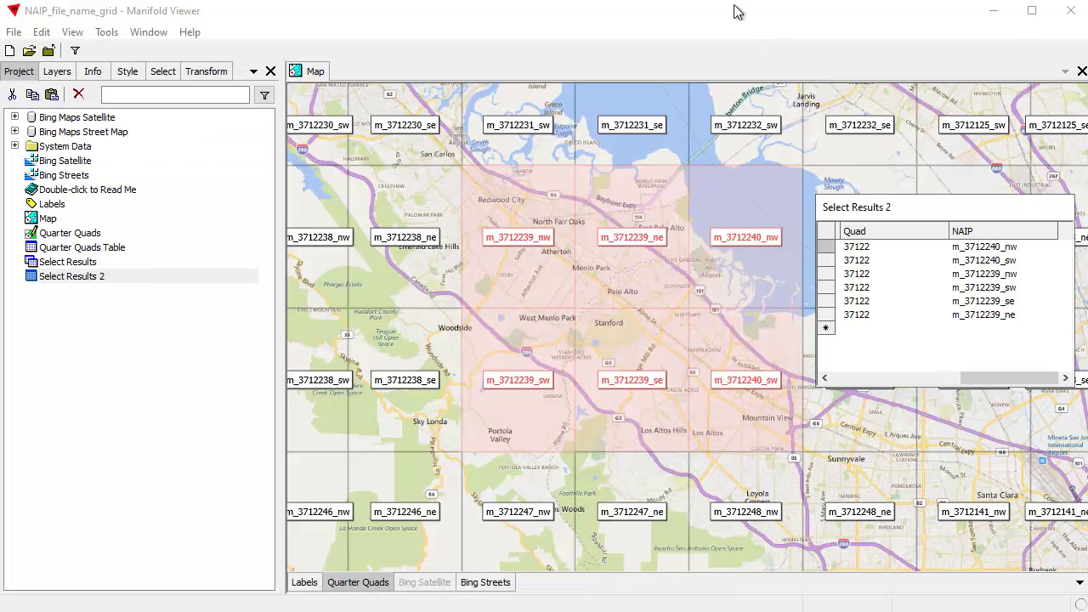
pyautogui.moveTo(736, 12); pyautogui.dragTo(737, 588)
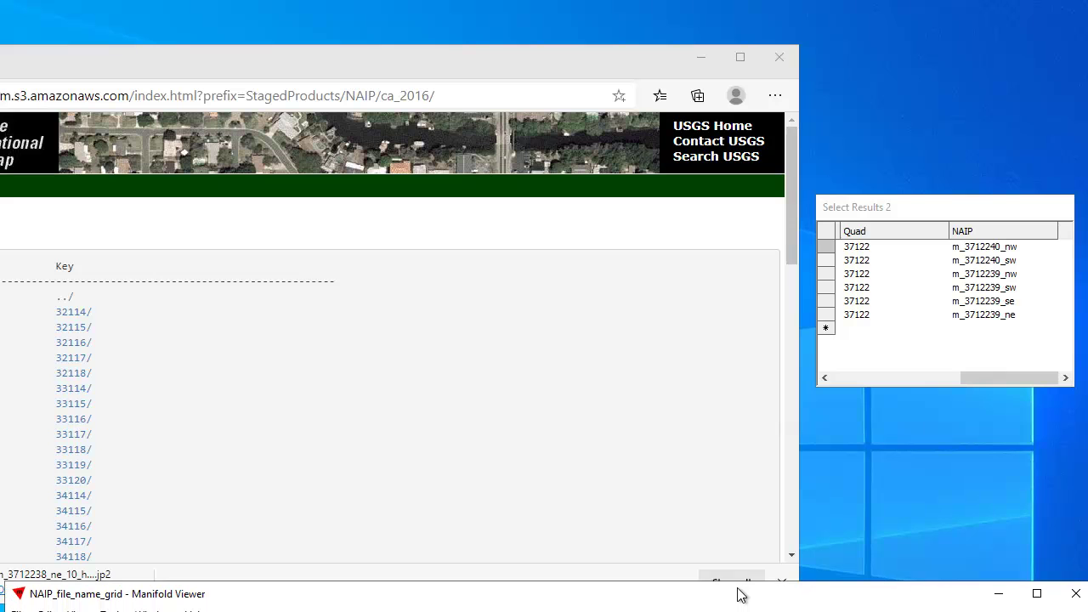
pyautogui.moveTo(509, 53); pyautogui.dragTo(509, 16)
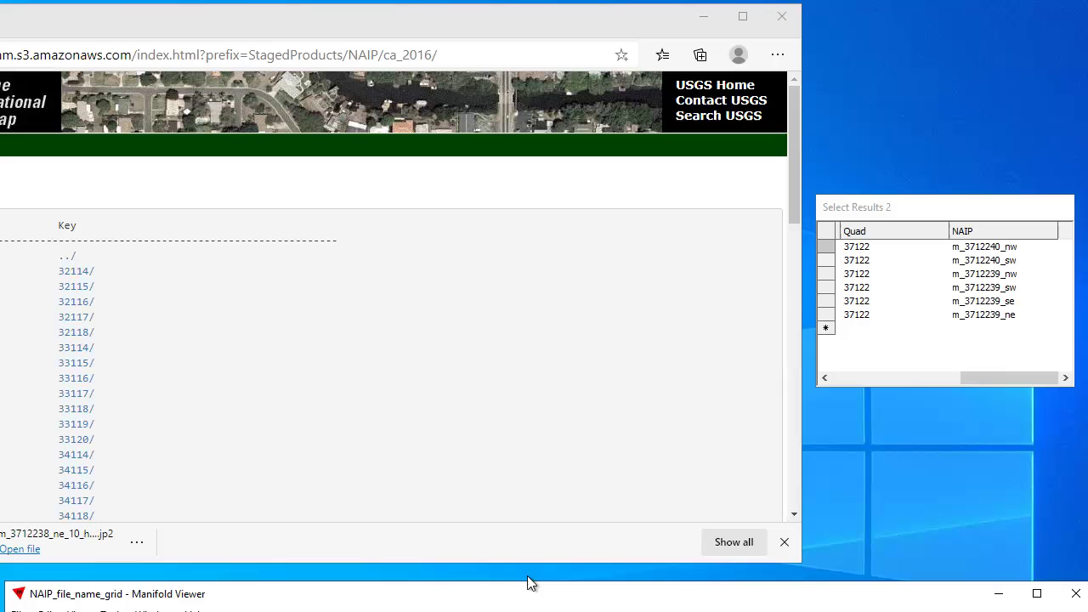
pyautogui.moveTo(519, 600)
pyautogui.mouseDown()
pyautogui.moveTo(515, 544)
pyautogui.moveTo(513, 603)
pyautogui.mouseUp()
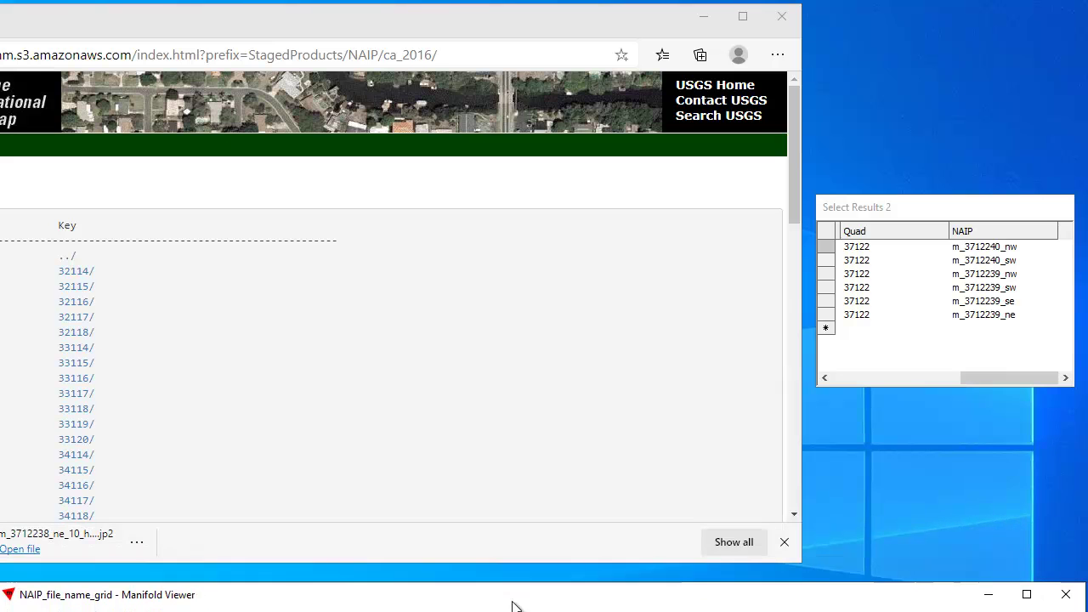
pyautogui.click(784, 542)
pyautogui.moveTo(653, 604)
pyautogui.mouseDown()
pyautogui.moveTo(656, 438)
pyautogui.moveTo(644, 597)
pyautogui.mouseUp()
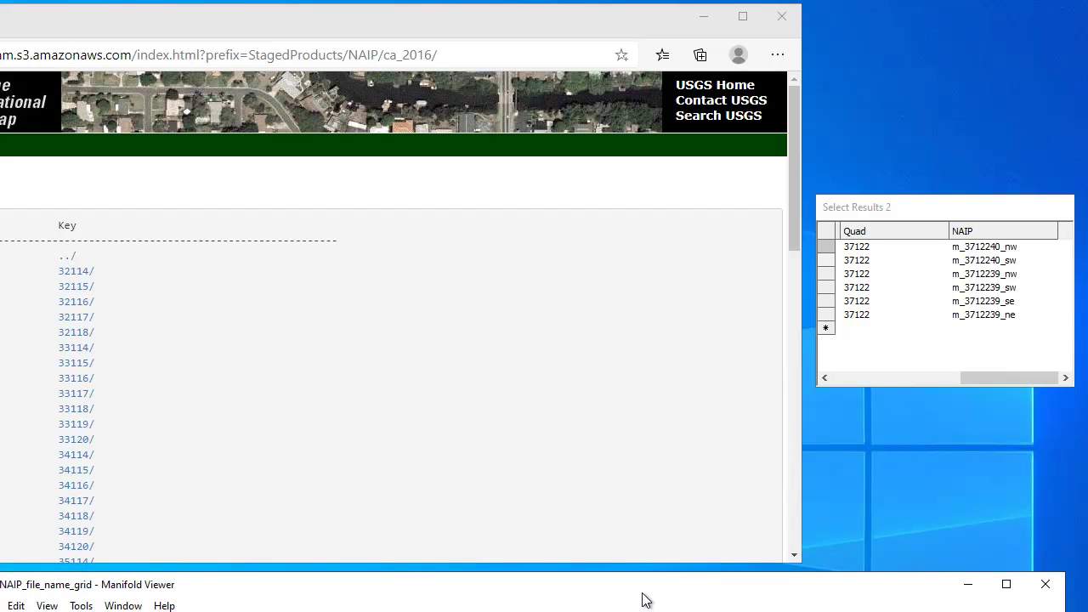
pyautogui.click(950, 212)
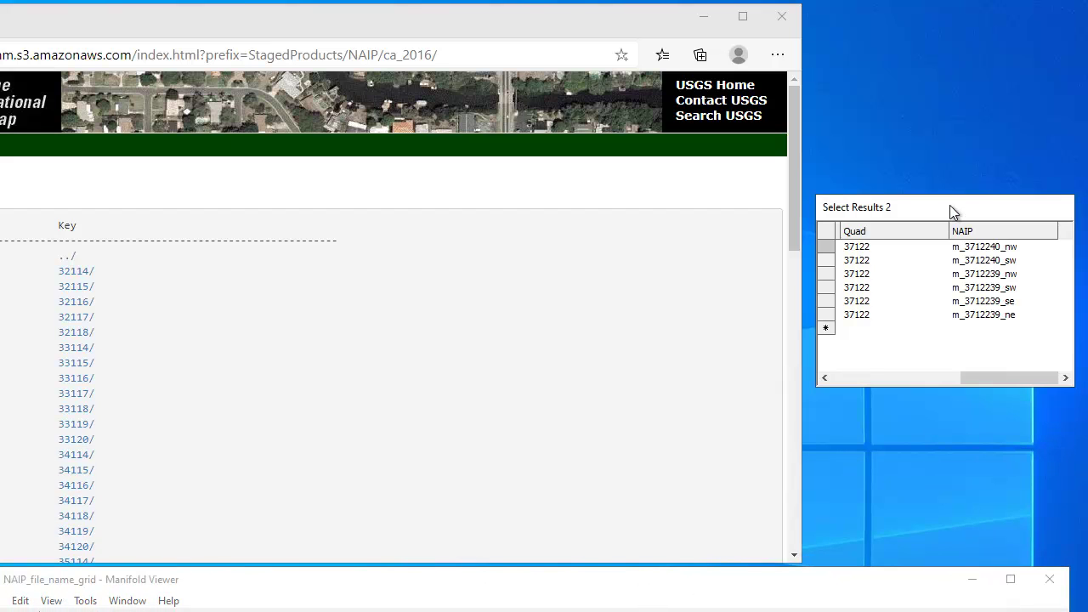
# Copy quad 37122 from the table, find it in the ca_2016 listing and open its folder.
pyautogui.rightClick(867, 247)
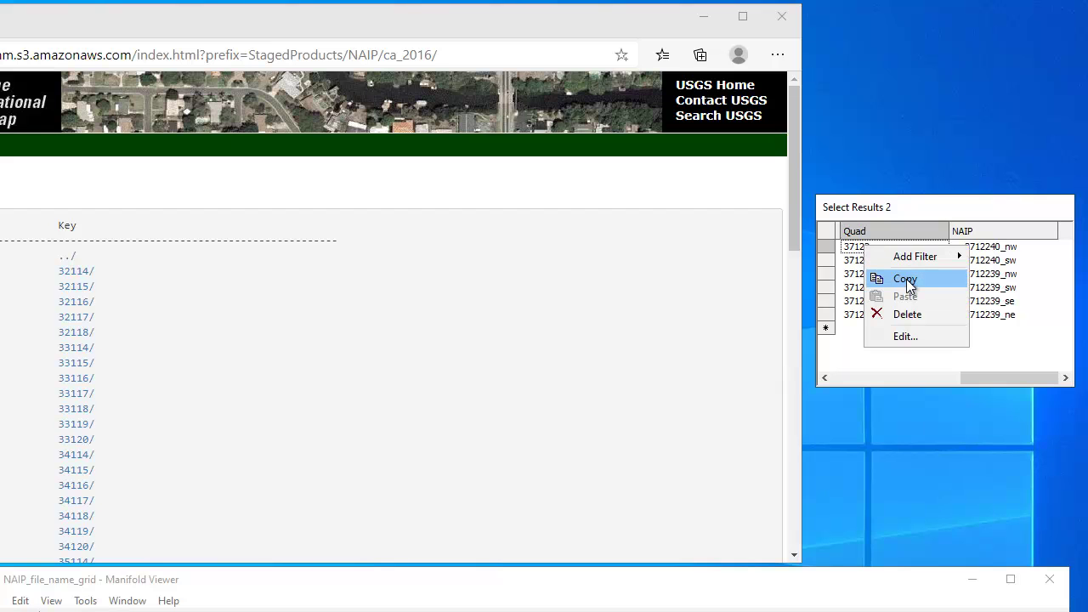
pyautogui.click(906, 279)
pyautogui.click(556, 204)
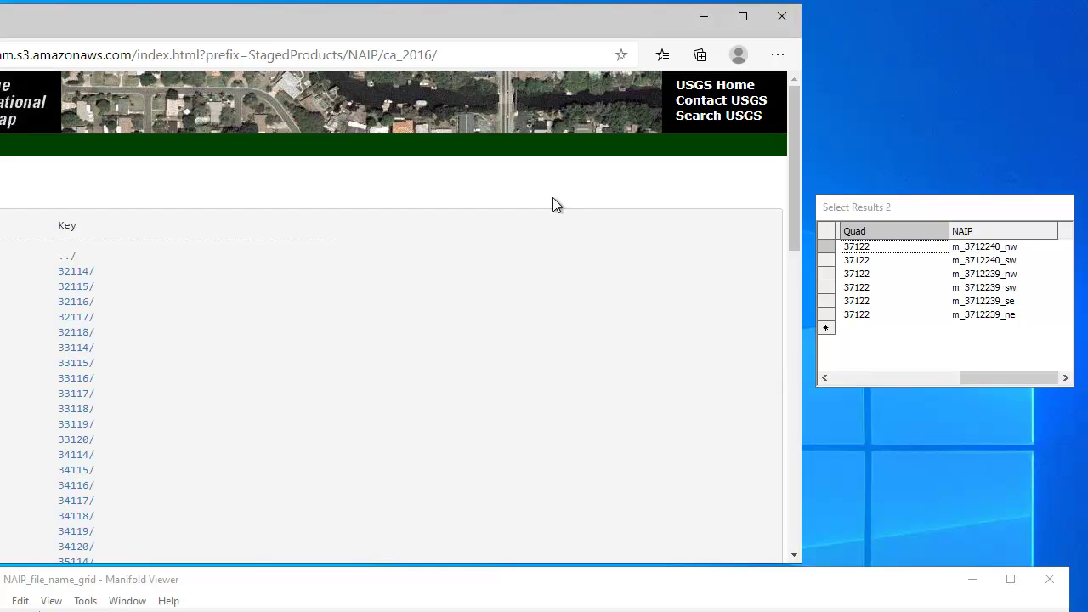
pyautogui.hotkey('ctrl', 'f')
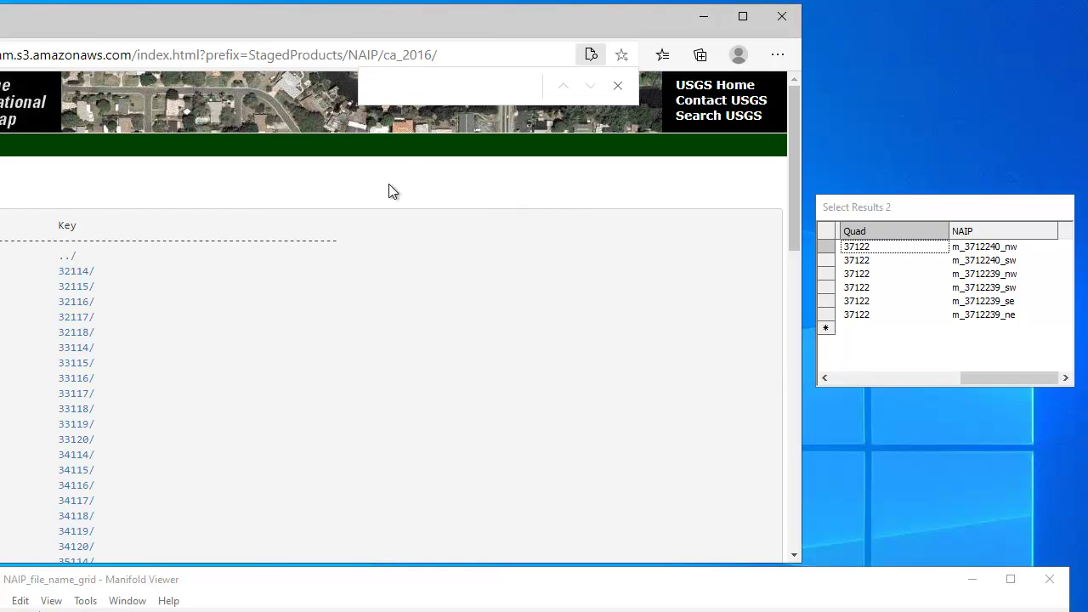
pyautogui.hotkey('ctrl', 'v')
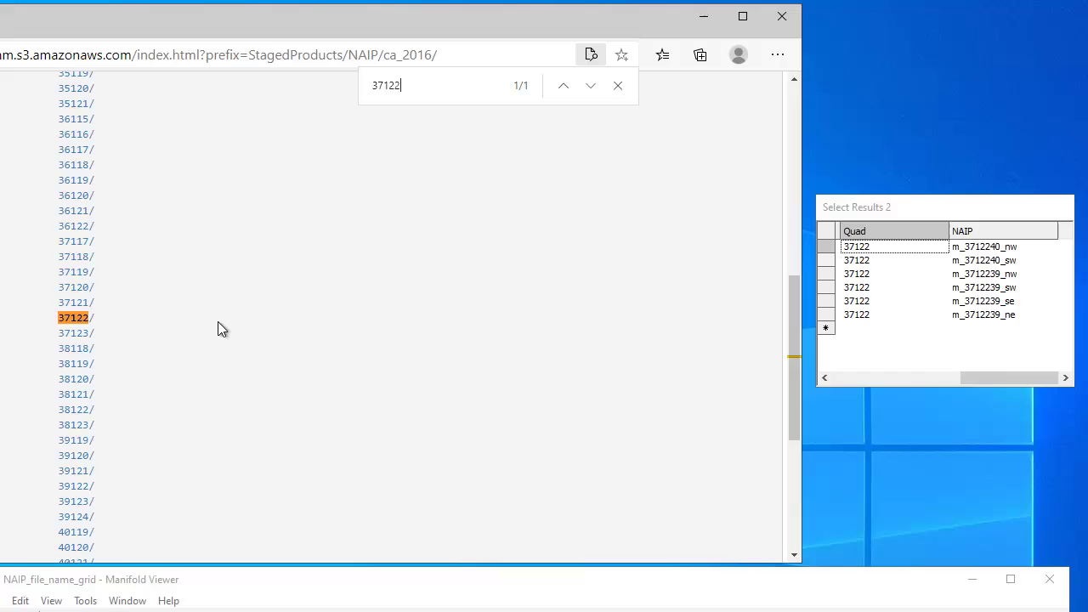
pyautogui.click(619, 87)
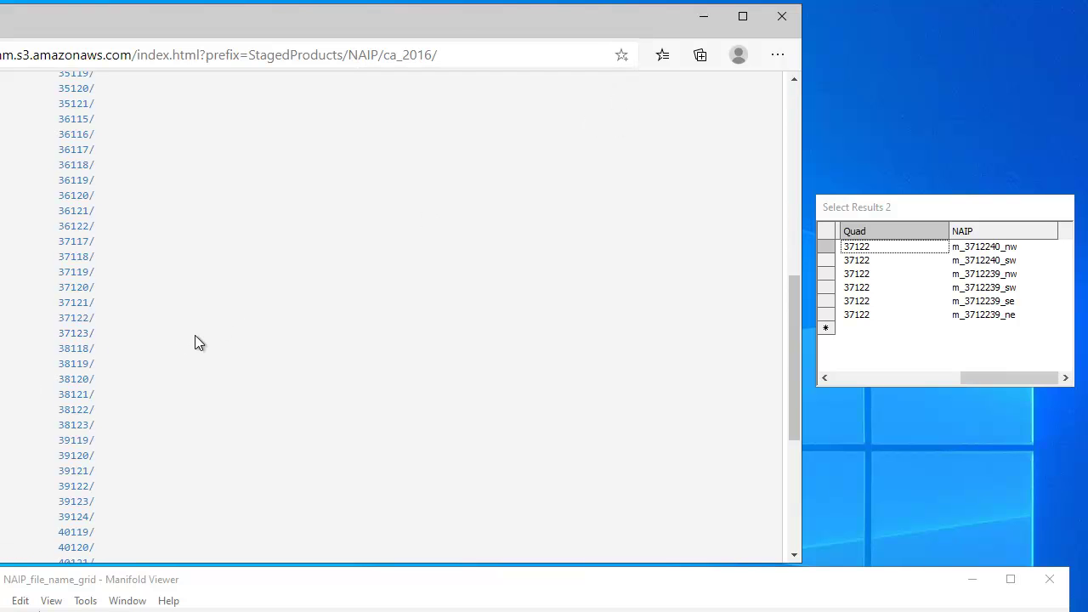
pyautogui.click(83, 321)
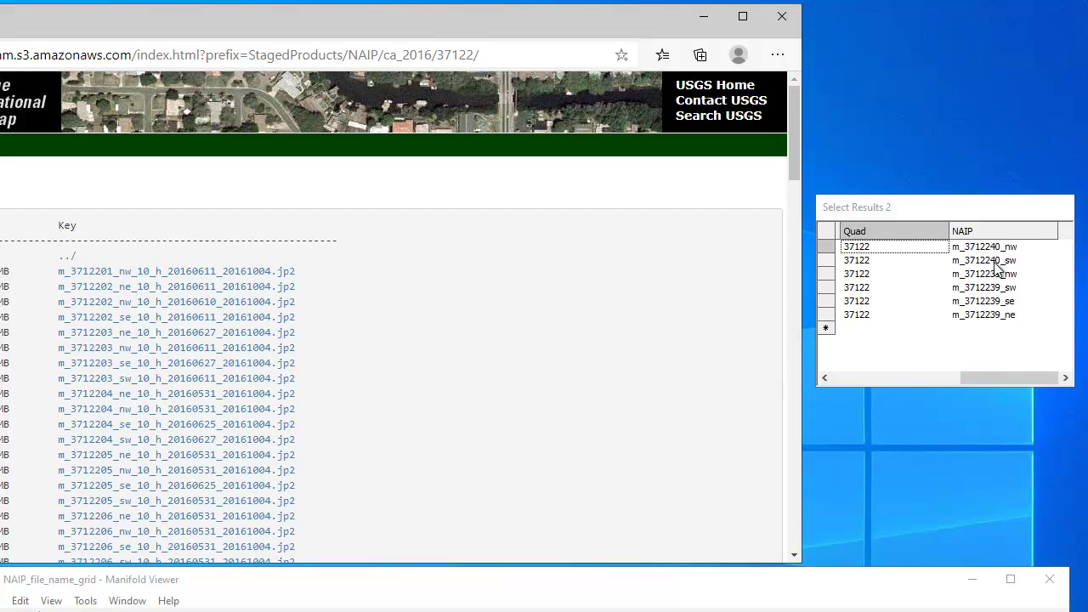
# Scroll to the 3712240 rows, download the m_3712240_nw JP2 tile and mark its table row.
pyautogui.scroll(-10, 138, 349)
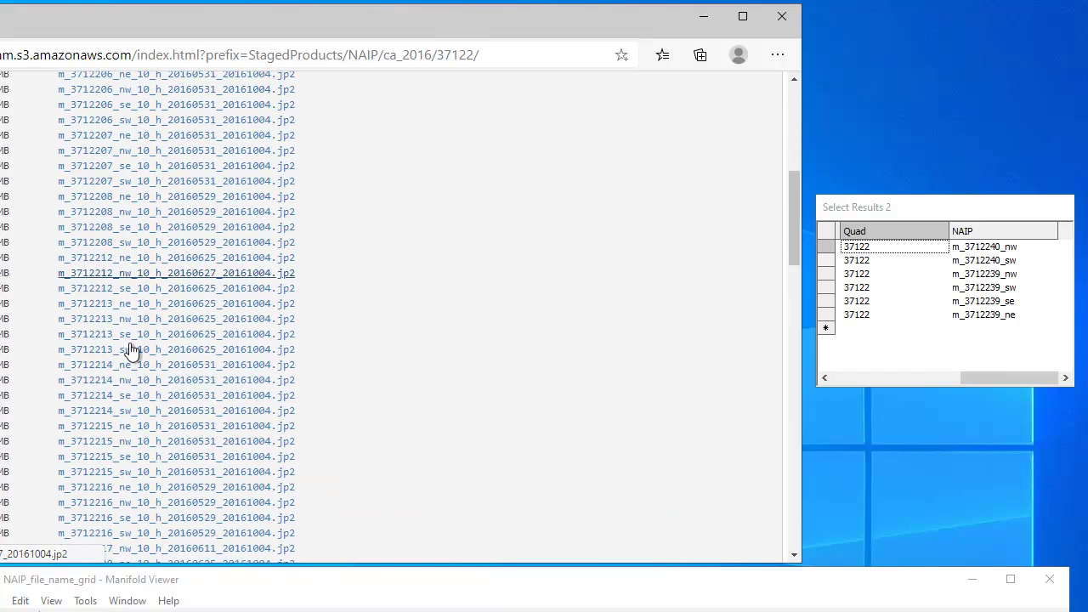
pyautogui.scroll(-4, 139, 353)
pyautogui.scroll(-3, 139, 352)
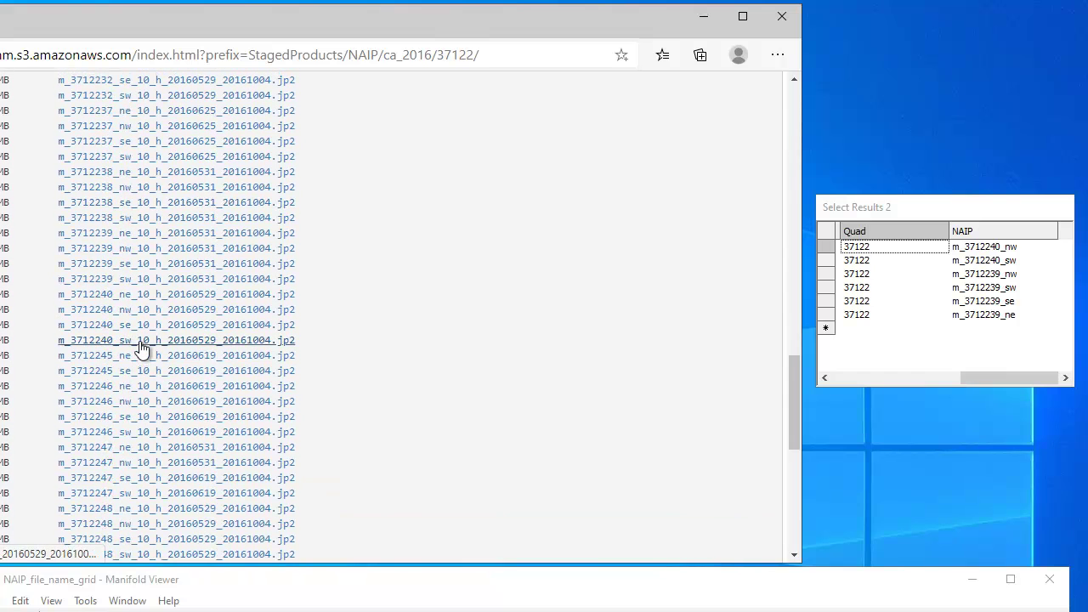
pyautogui.click(104, 316)
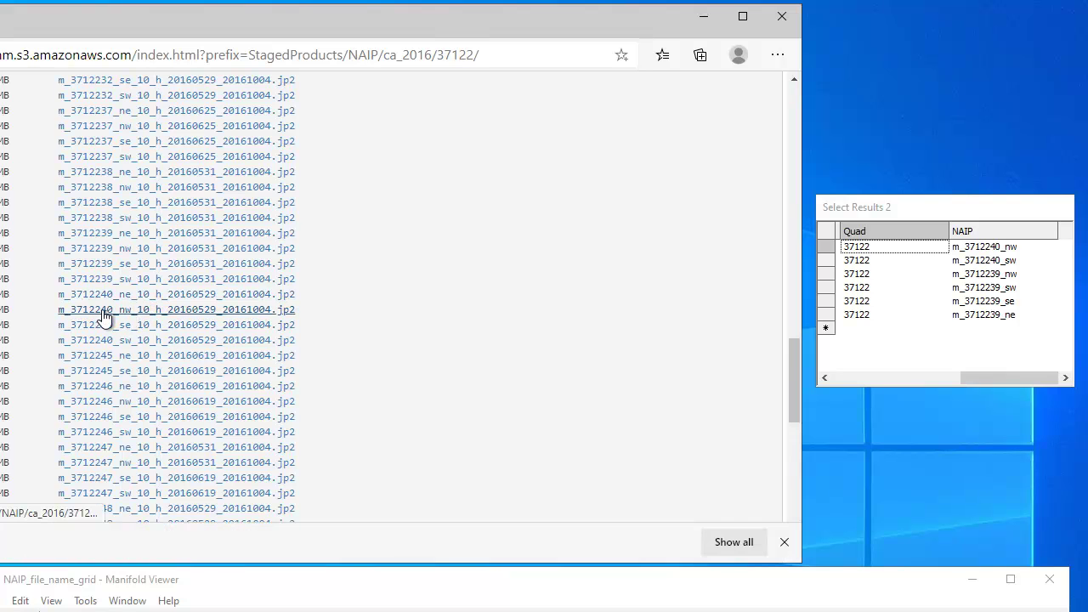
pyautogui.click(899, 248)
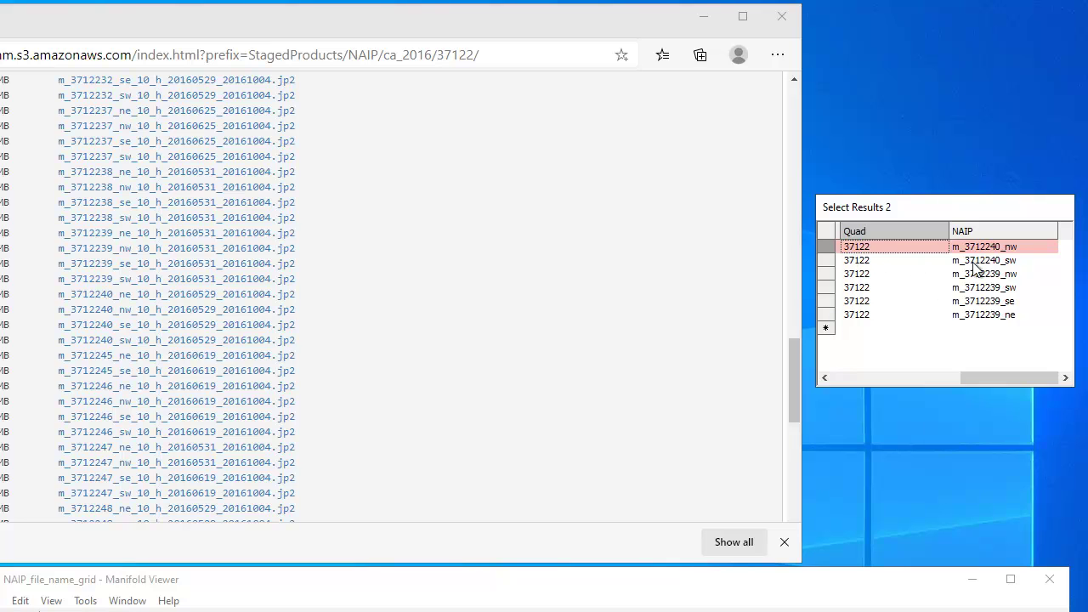
# Download the m_3712240_sw JP2 tile, mark its row in Select Results 2, and refocus the listing.
pyautogui.click(118, 346)
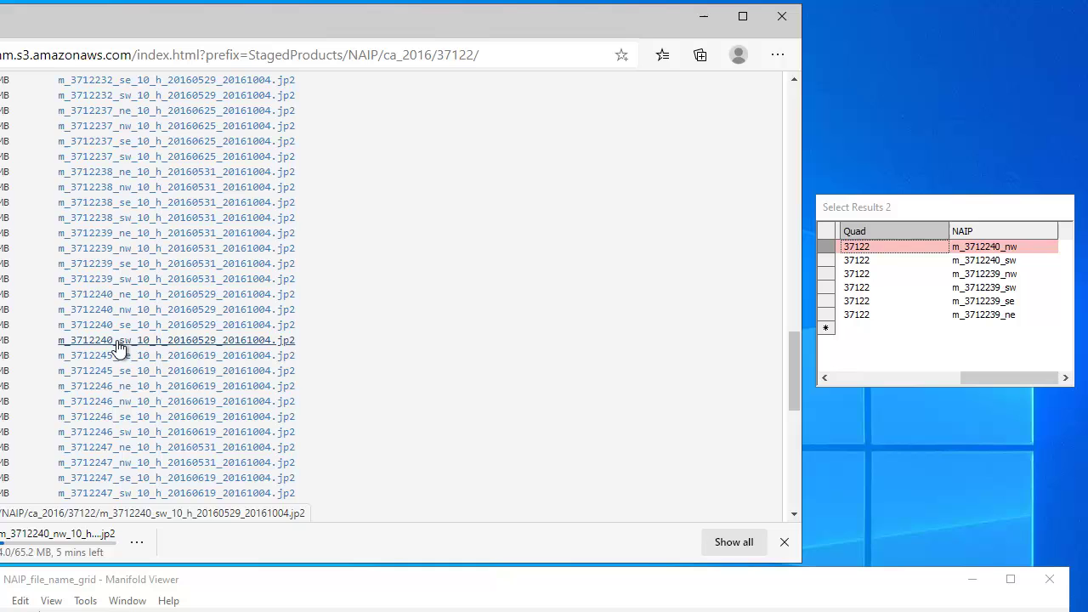
pyautogui.keyDown('ctrl'); pyautogui.click(968, 260); pyautogui.keyUp('ctrl')
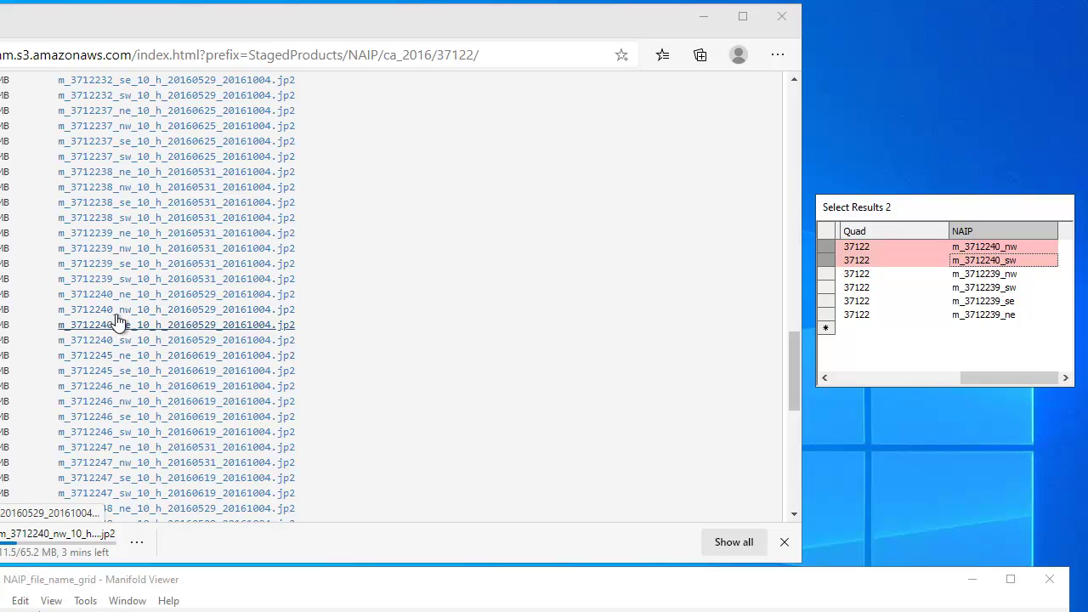
pyautogui.click(111, 247)
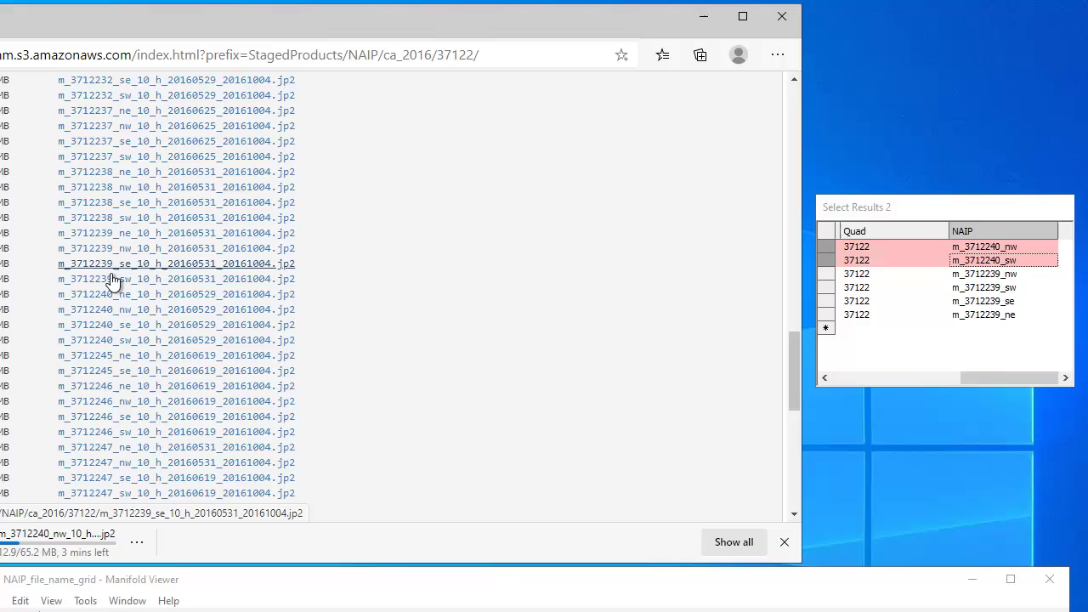
pyautogui.click(111, 279)
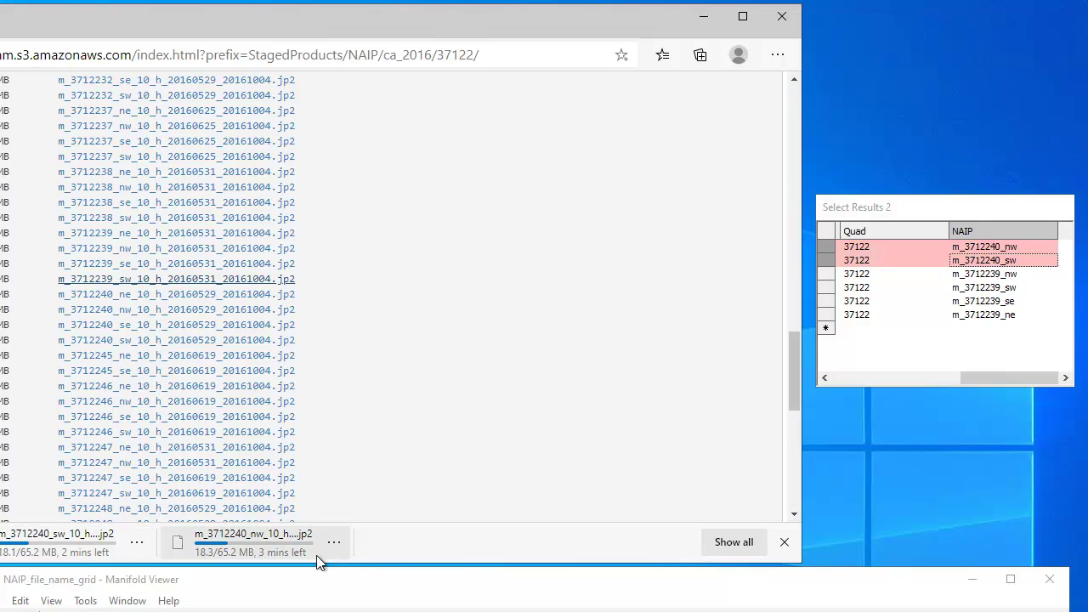
# Maximize Manifold Viewer so the map and Select Results 2 table fill the screen.
pyautogui.doubleClick(581, 584)
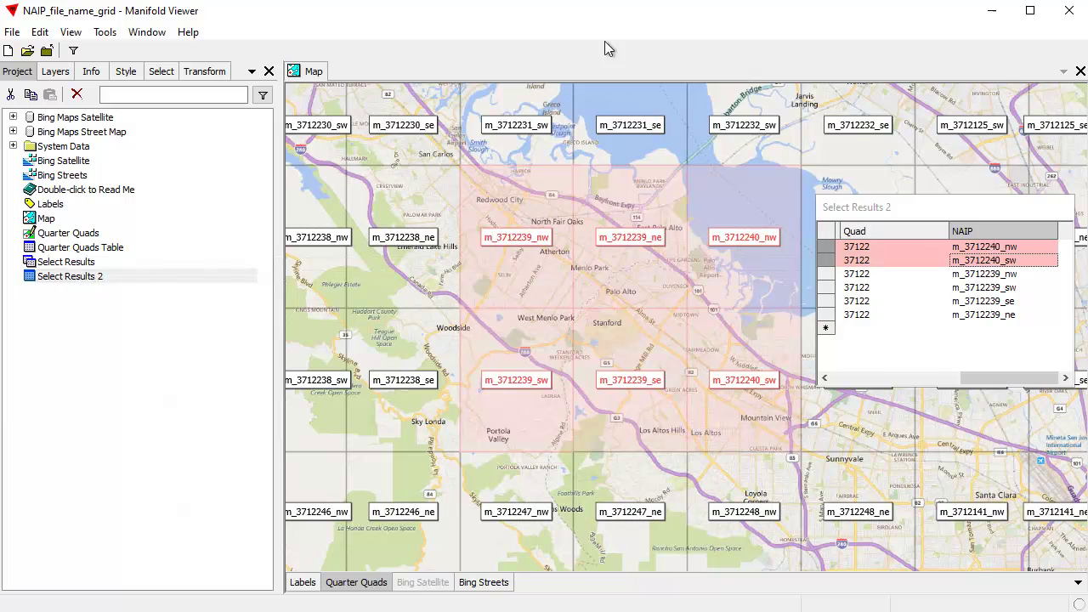
# Zoom out and pan the map southeast, then hide the quad name Labels layer.
pyautogui.click(939, 205)
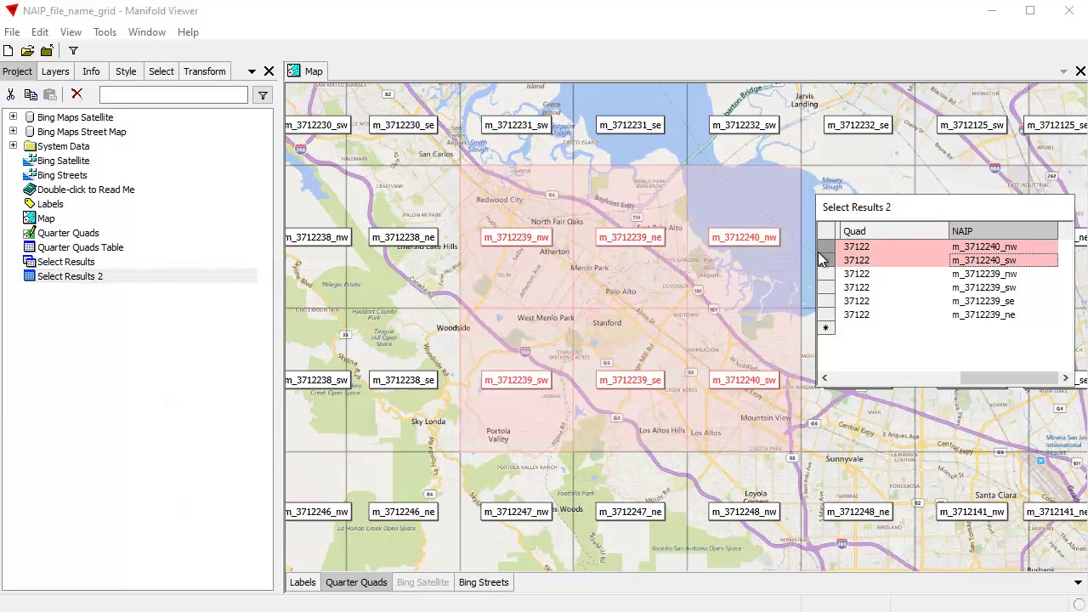
pyautogui.scroll(-2, 664, 306)
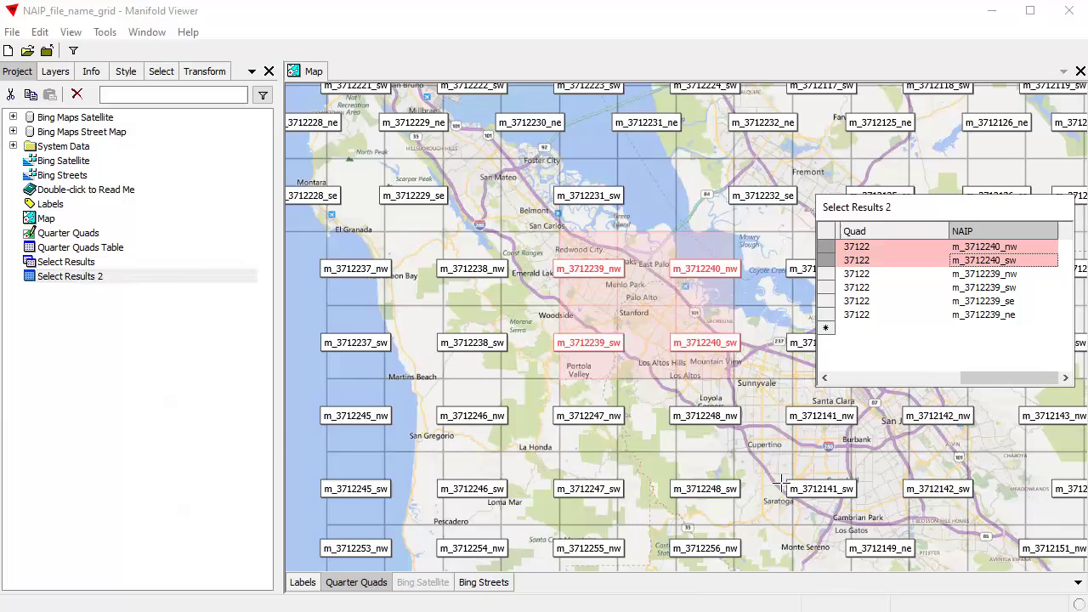
pyautogui.moveTo(781, 484); pyautogui.dragTo(652, 393)
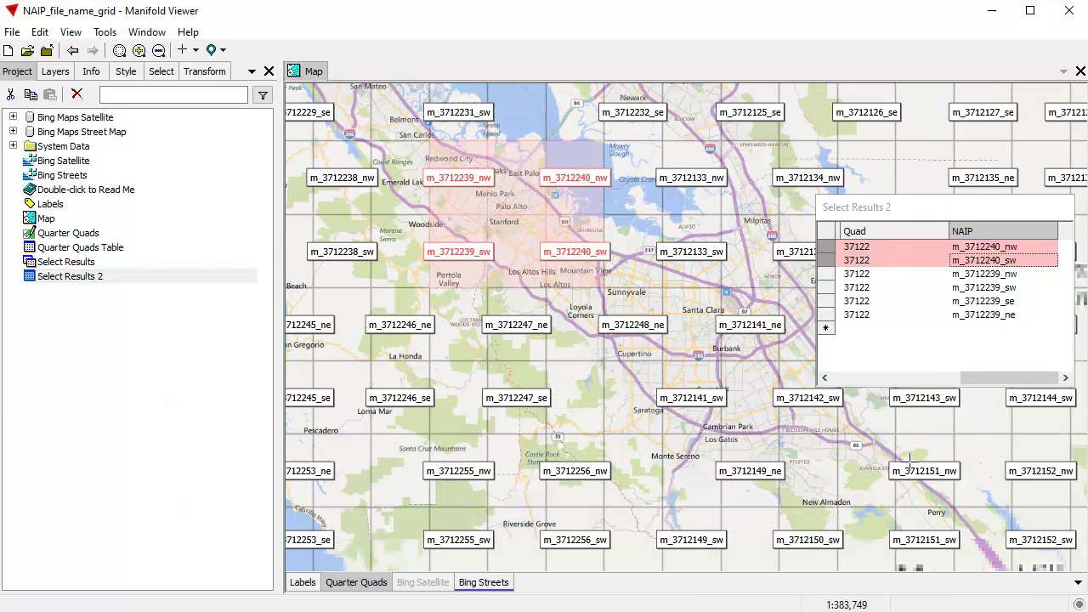
pyautogui.keyDown('ctrl'); pyautogui.click(304, 583); pyautogui.keyUp('ctrl')
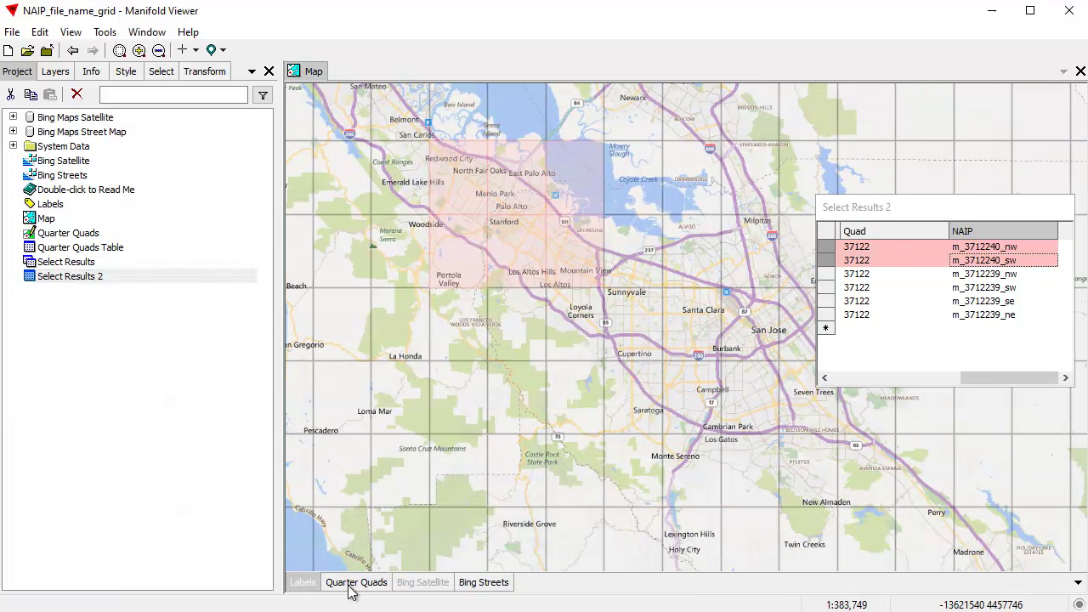